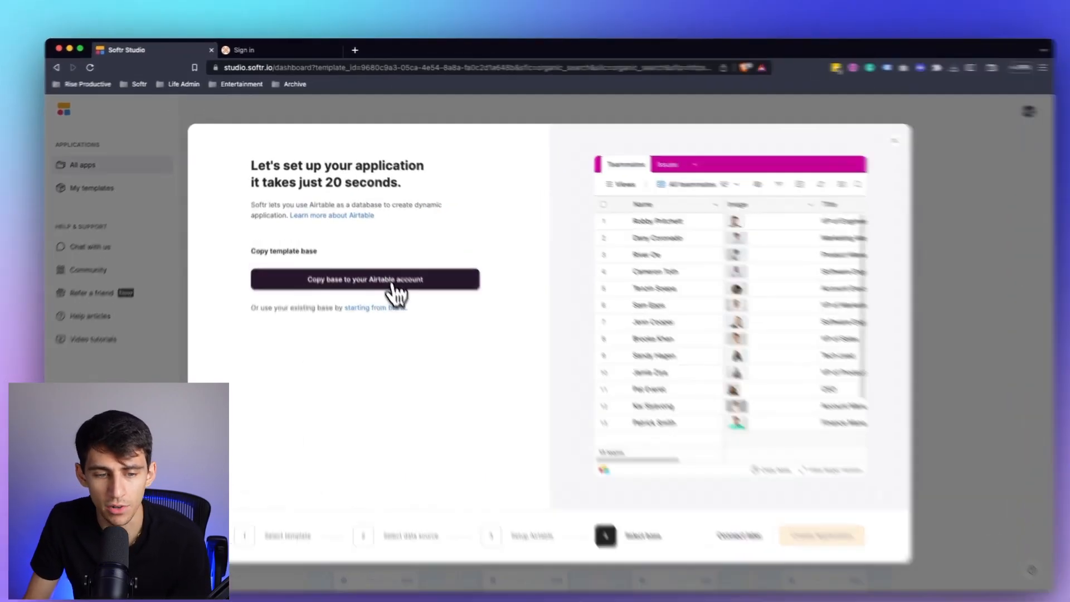
# Copy the Issue Tracker template base into the Airtable workspace and finish setting up the Softr application with it.
pyautogui.click(387, 270)
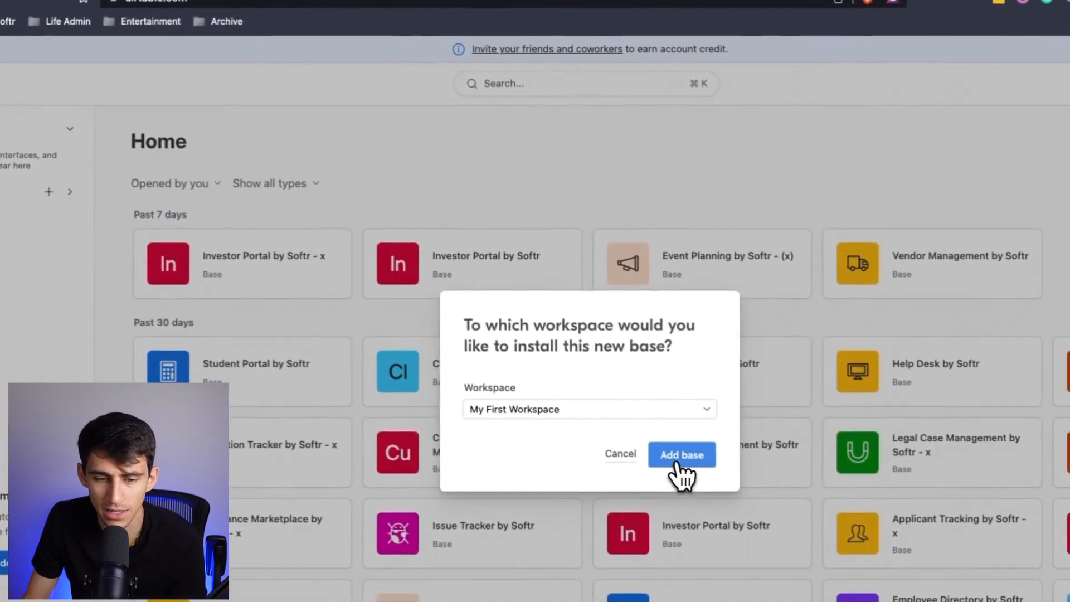
pyautogui.click(757, 535)
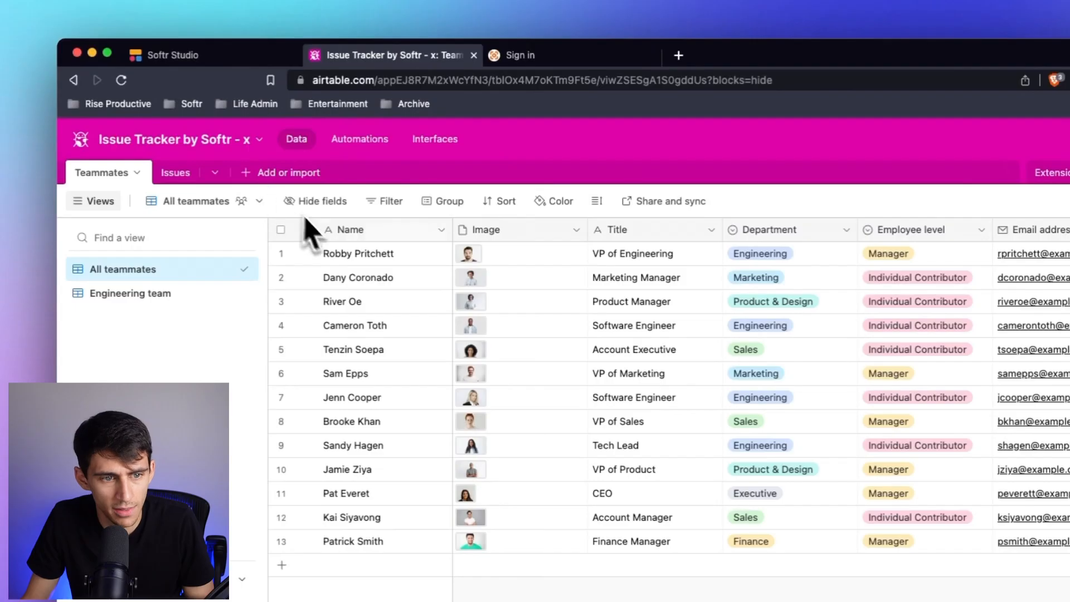
pyautogui.click(215, 61)
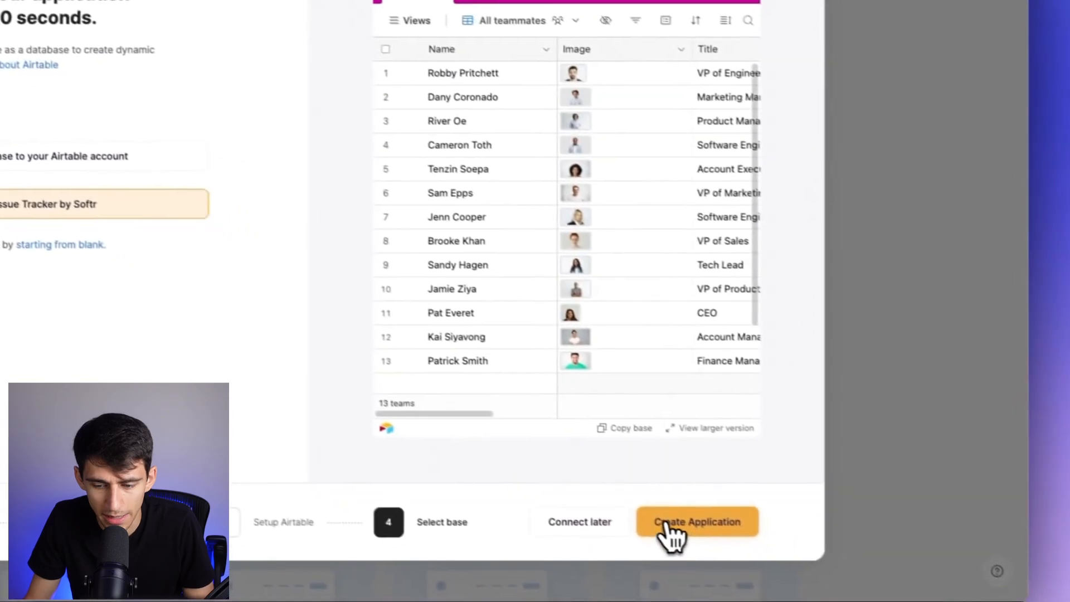
pyautogui.click(668, 522)
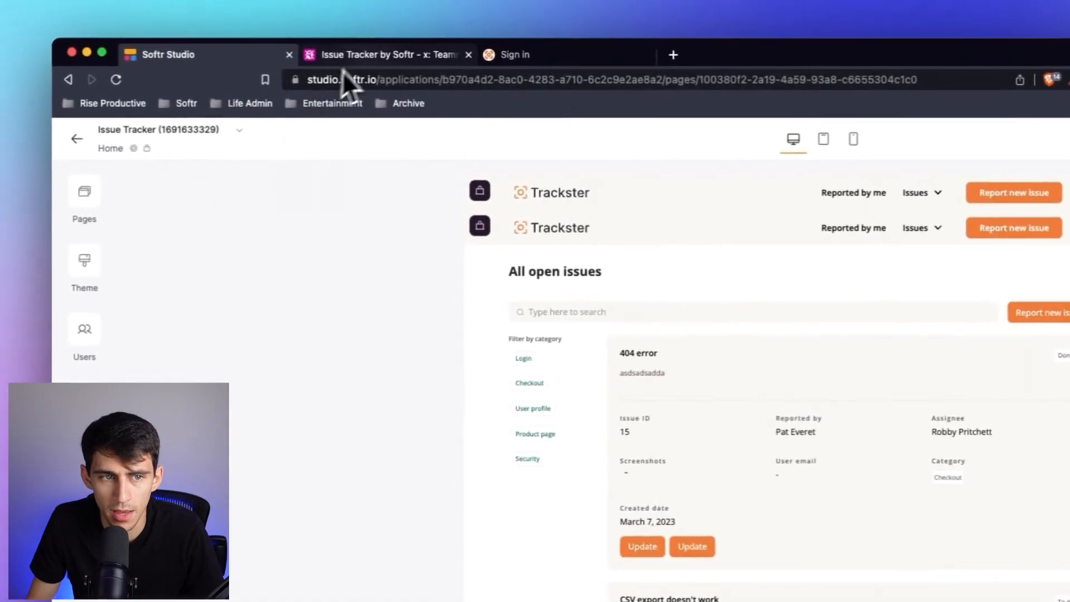
# Examine the Teammates and Issues tables of the copied Airtable base, closing the template side panel.
pyautogui.click(342, 73)
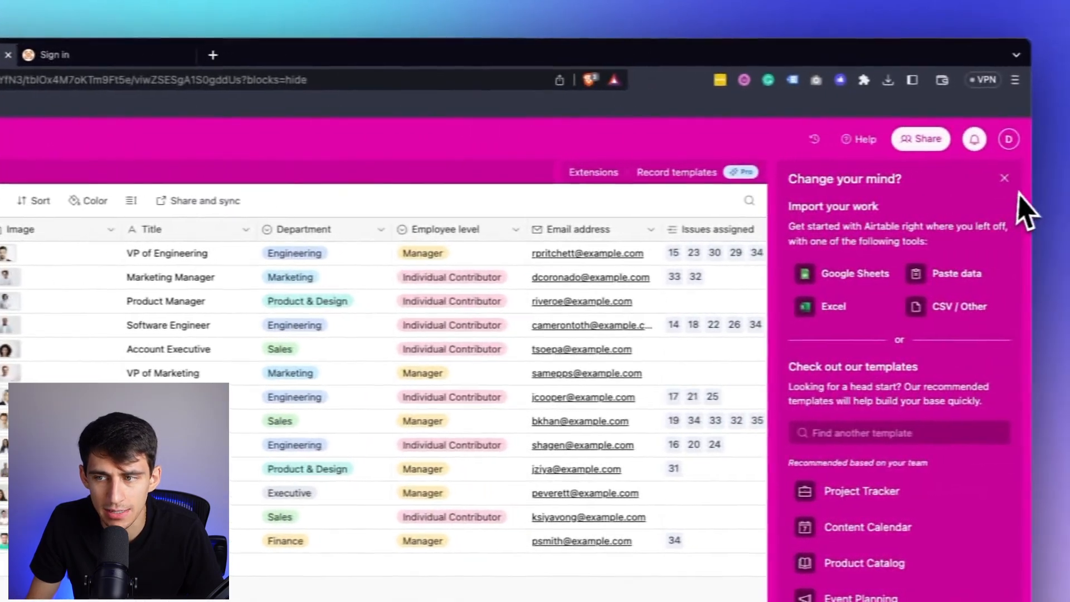
pyautogui.click(1003, 178)
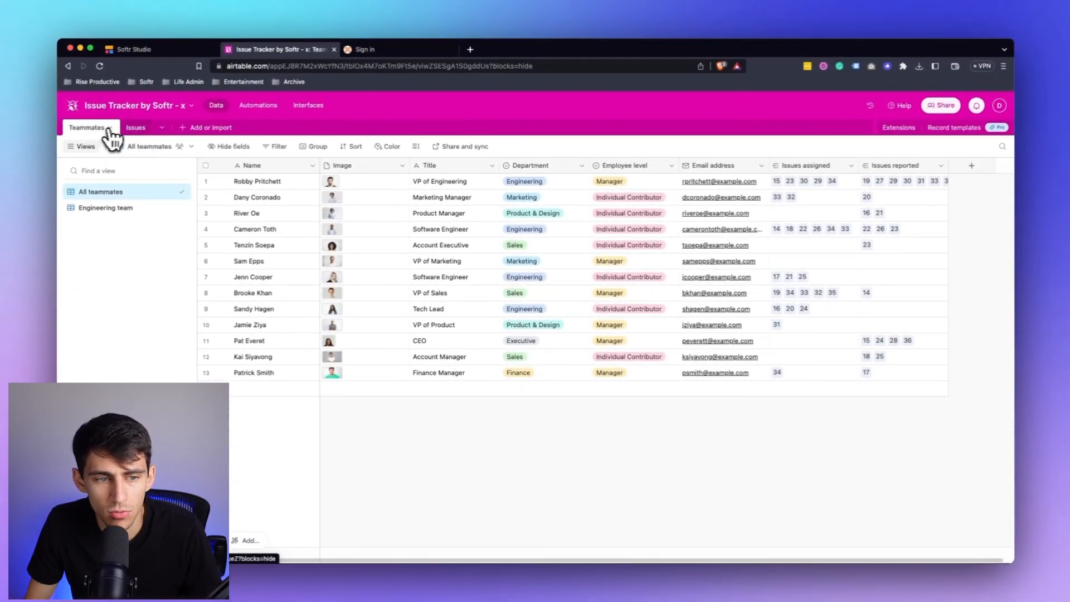
pyautogui.click(133, 129)
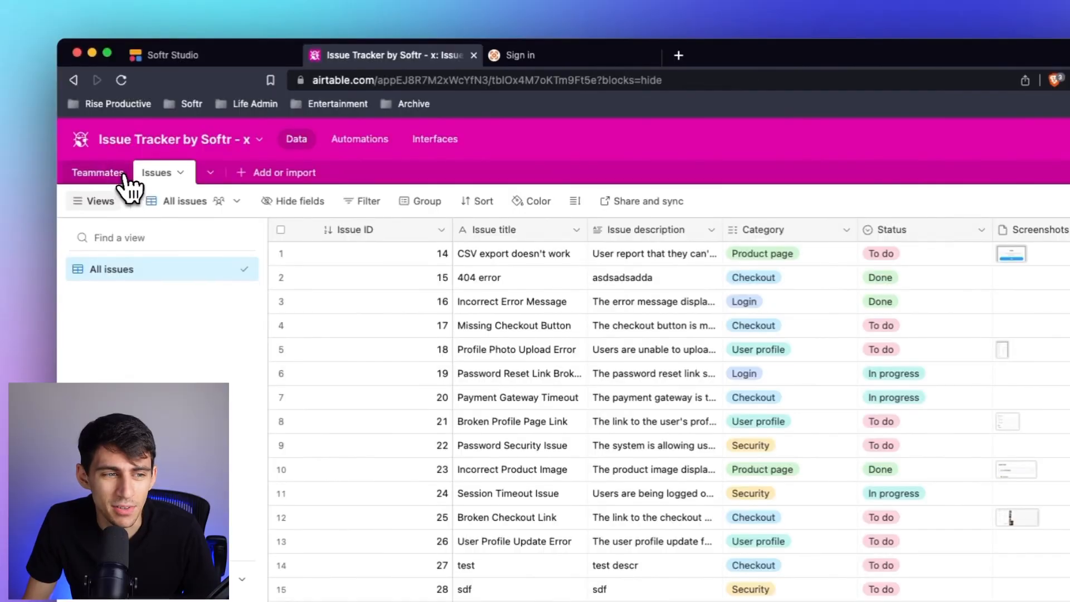
pyautogui.click(124, 174)
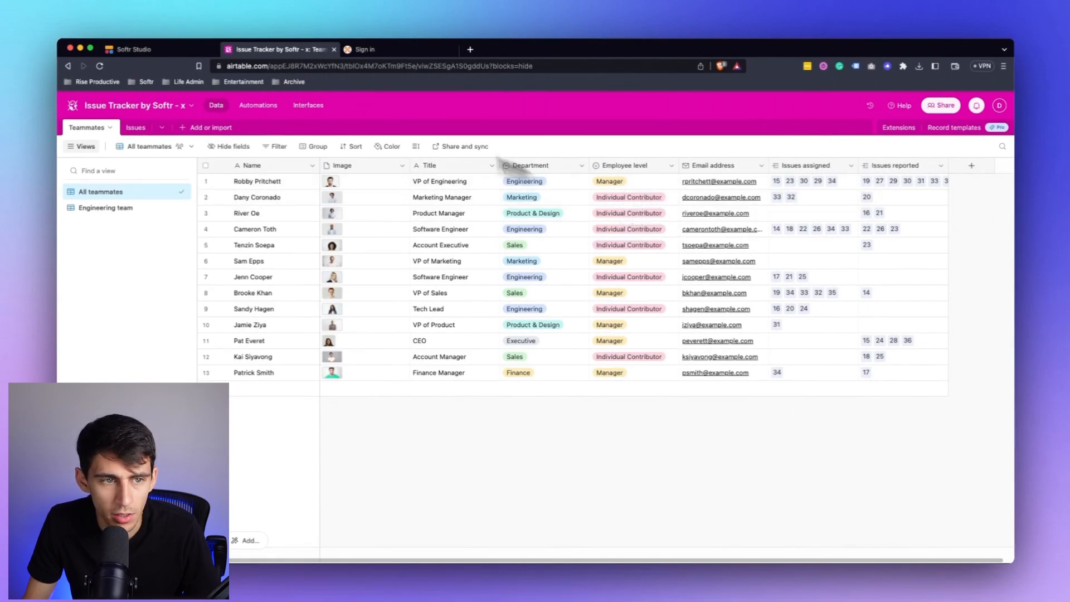
# Review the app's users and user groups in Softr, the template's sign-in page, and the Teammates table in Airtable.
pyautogui.click(136, 49)
pyautogui.click(89, 334)
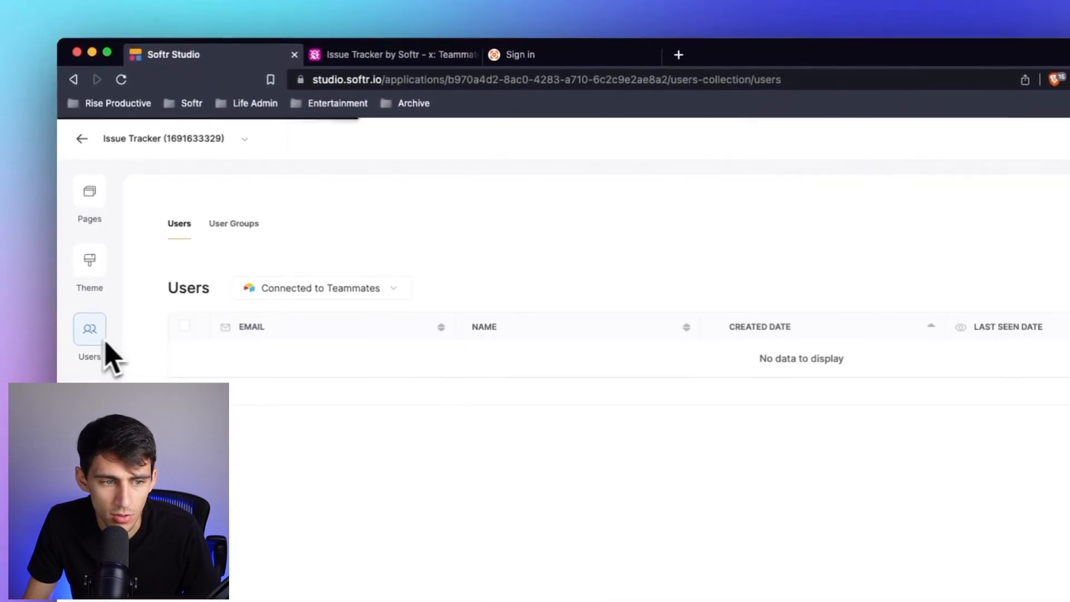
pyautogui.click(234, 200)
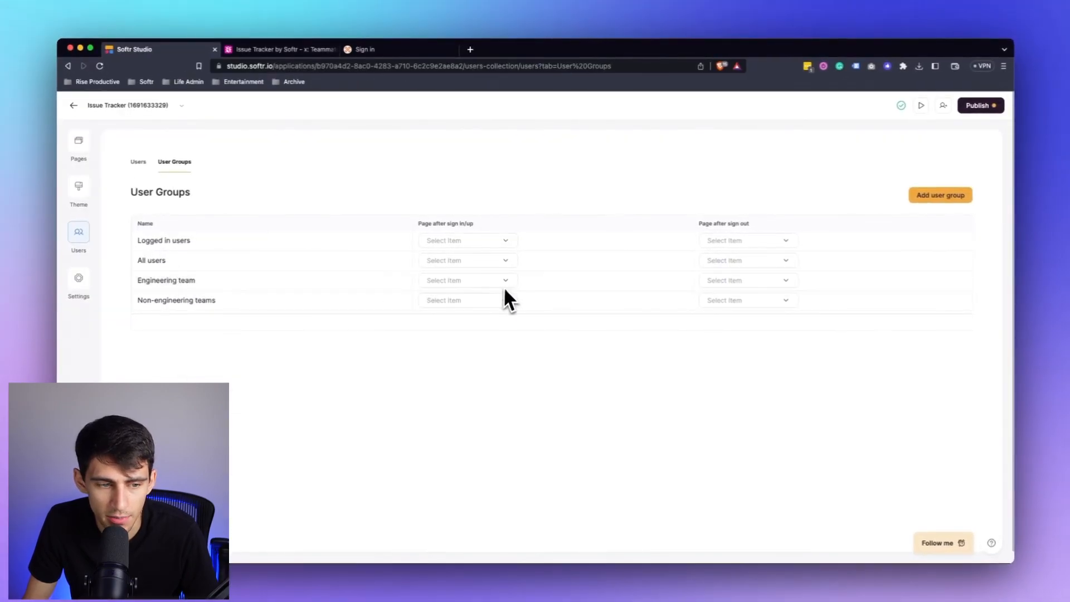
pyautogui.click(369, 49)
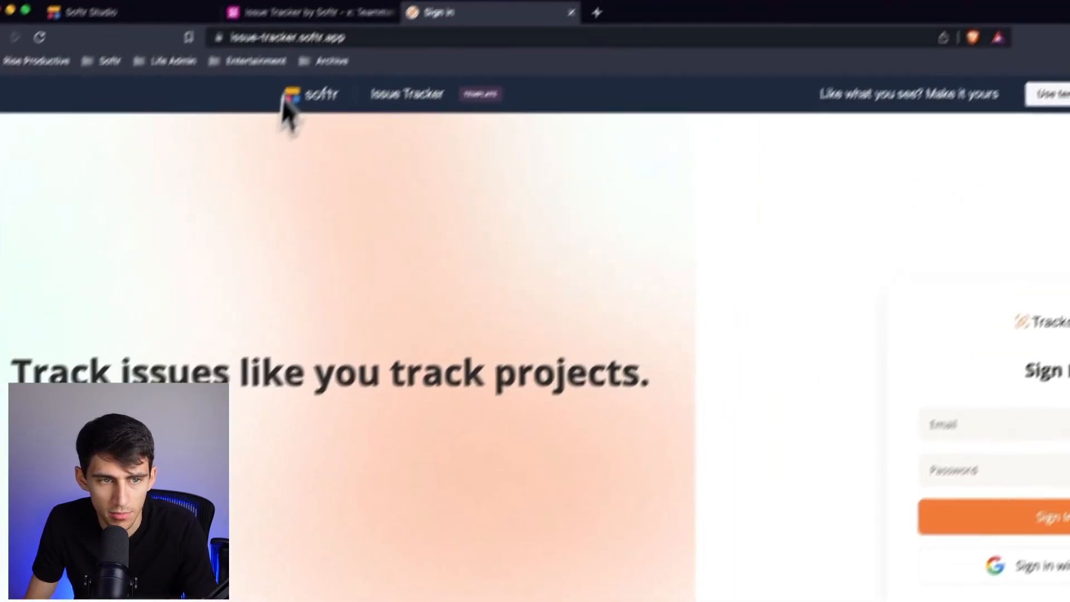
pyautogui.click(262, 56)
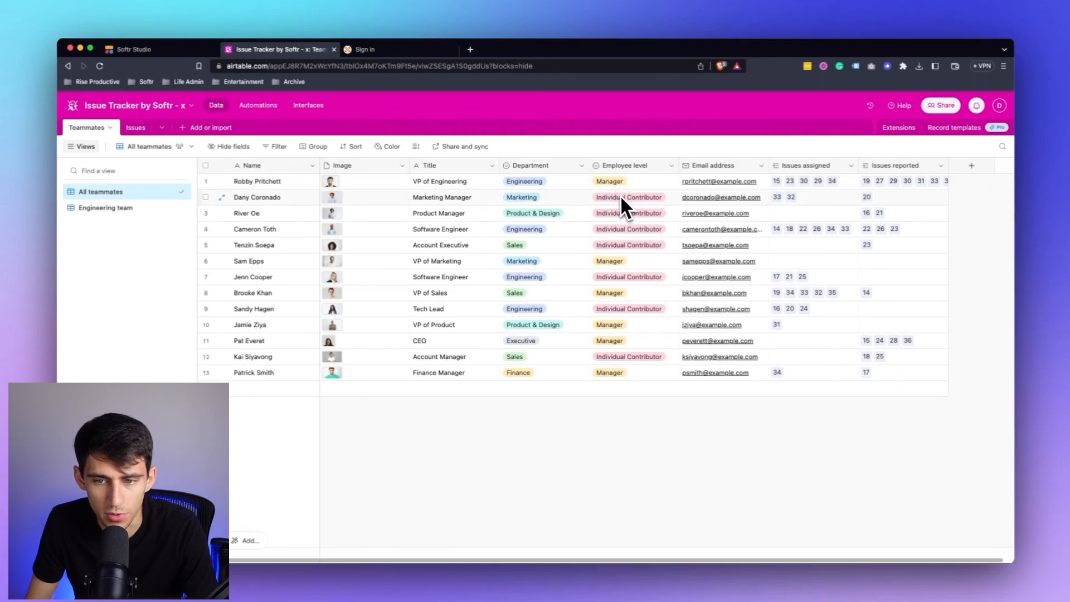
# Copy the magic link of the VP of Engineering from Softr's users list and open it in the sign-in browser tab.
pyautogui.click(129, 48)
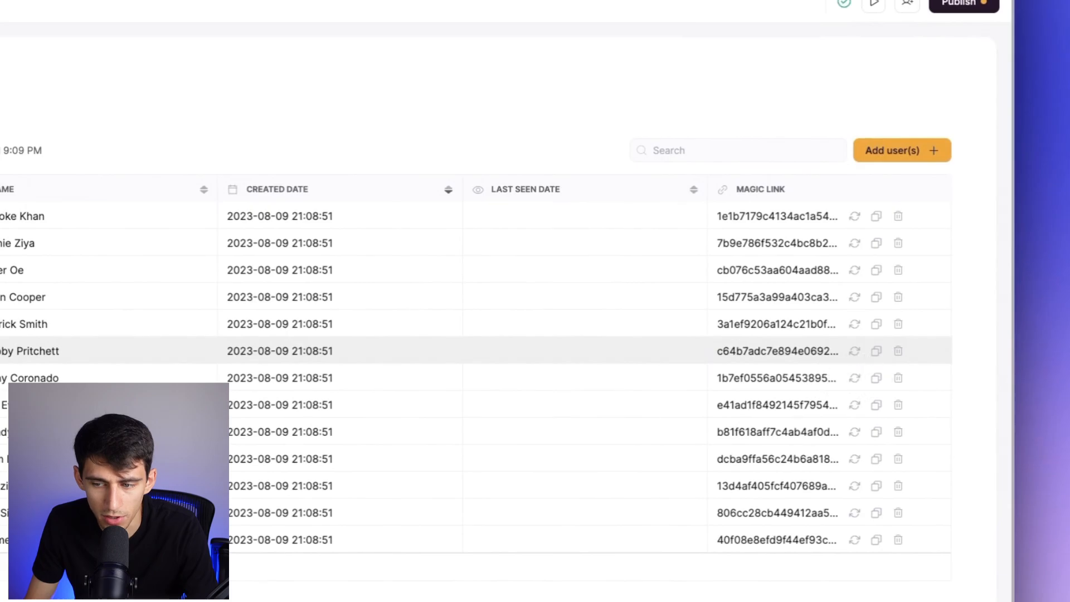
pyautogui.click(875, 352)
pyautogui.click(457, 55)
pyautogui.press('super+l')
pyautogui.press('super+v')
pyautogui.press('Return')
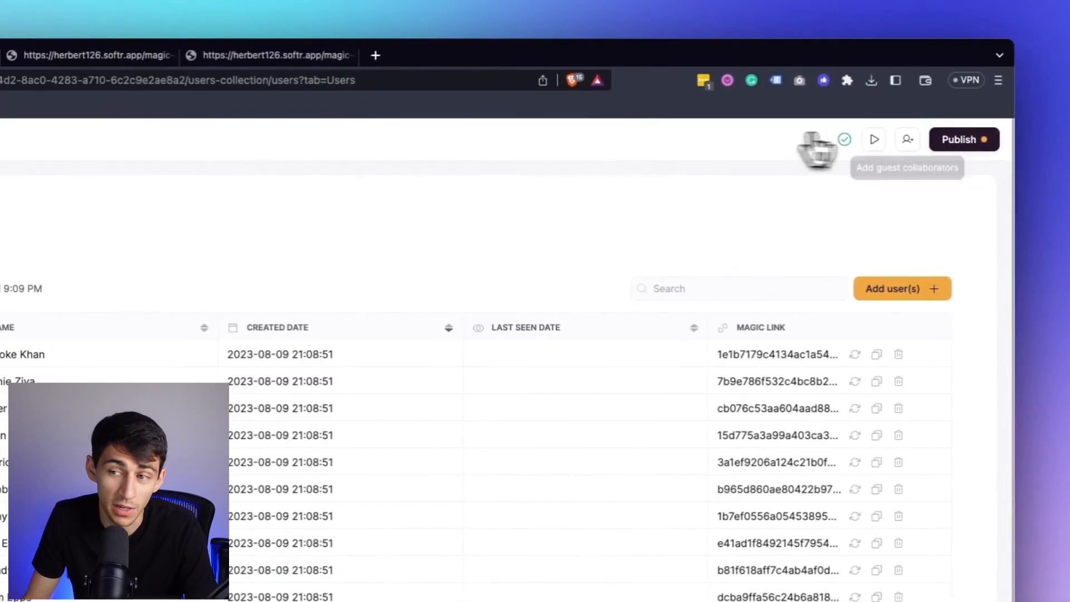
# Publish the Issue Tracker application to its Softr subdomain.
pyautogui.click(951, 142)
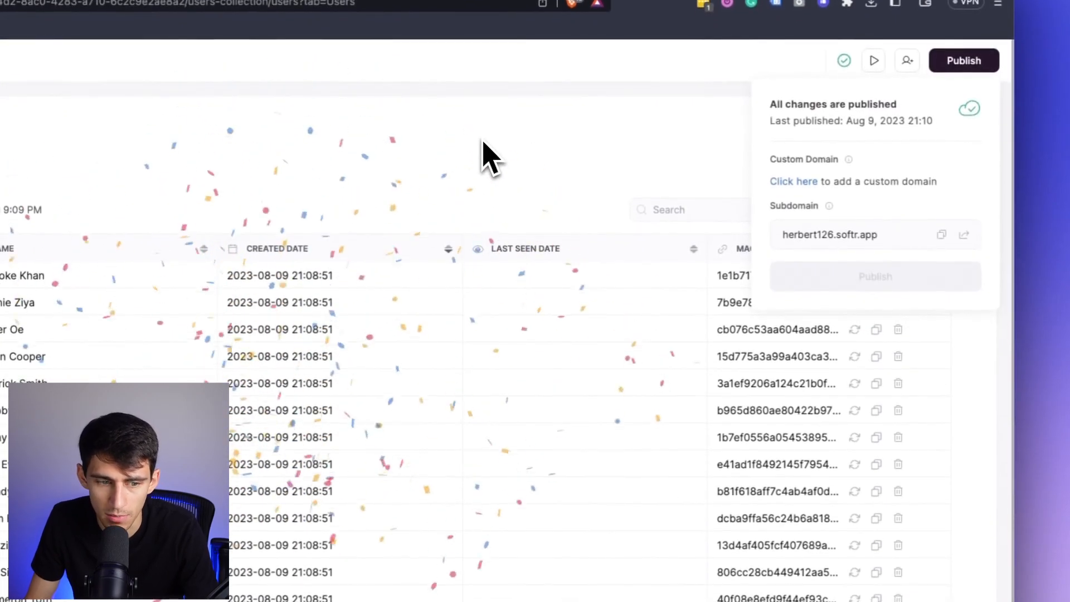
pyautogui.click(483, 156)
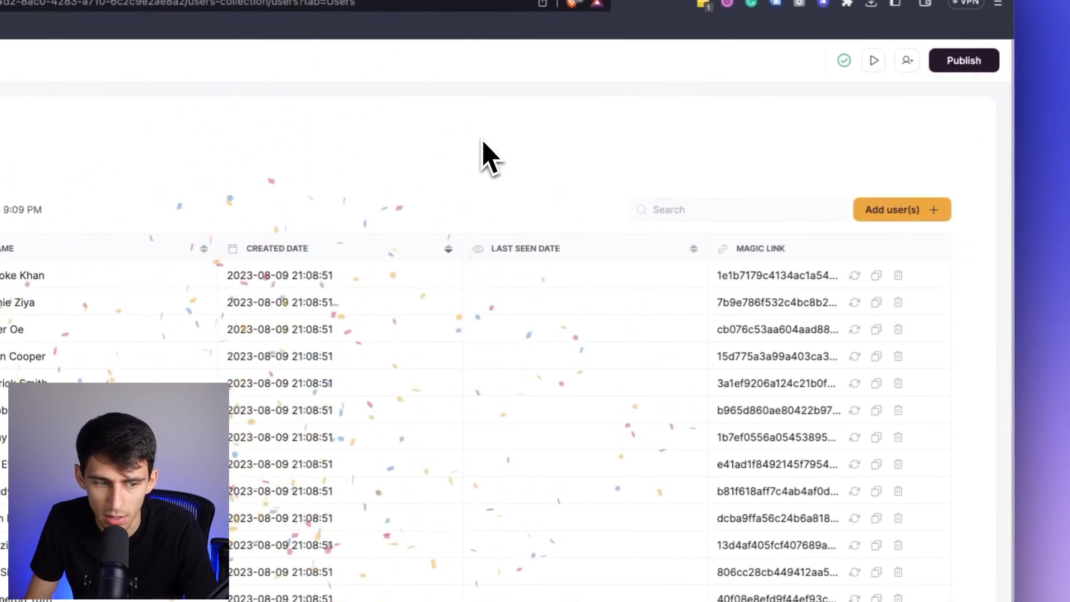
# Open the copied magic link in a new browser tab and close the two older magic-link tabs.
pyautogui.press('super+t')
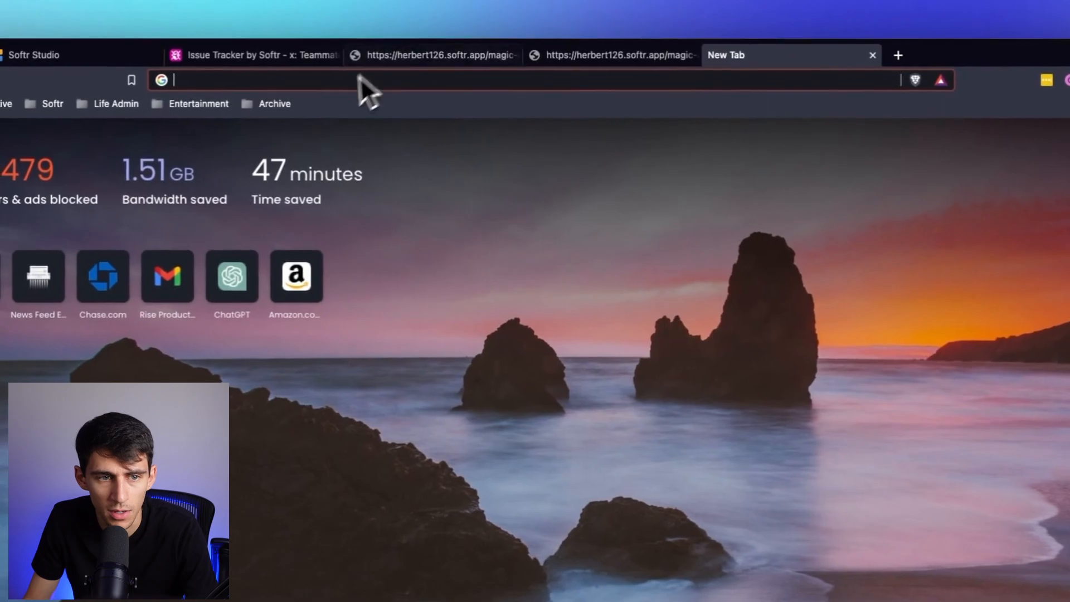
pyautogui.click(328, 79)
pyautogui.press('super+v')
pyautogui.press('Return')
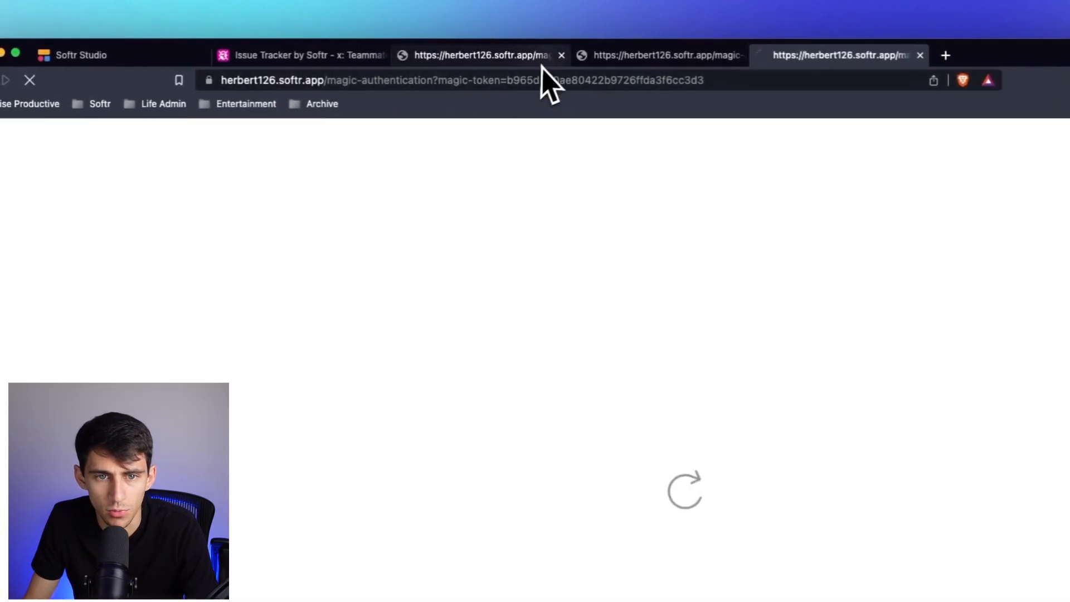
pyautogui.click(560, 56)
pyautogui.click(560, 56)
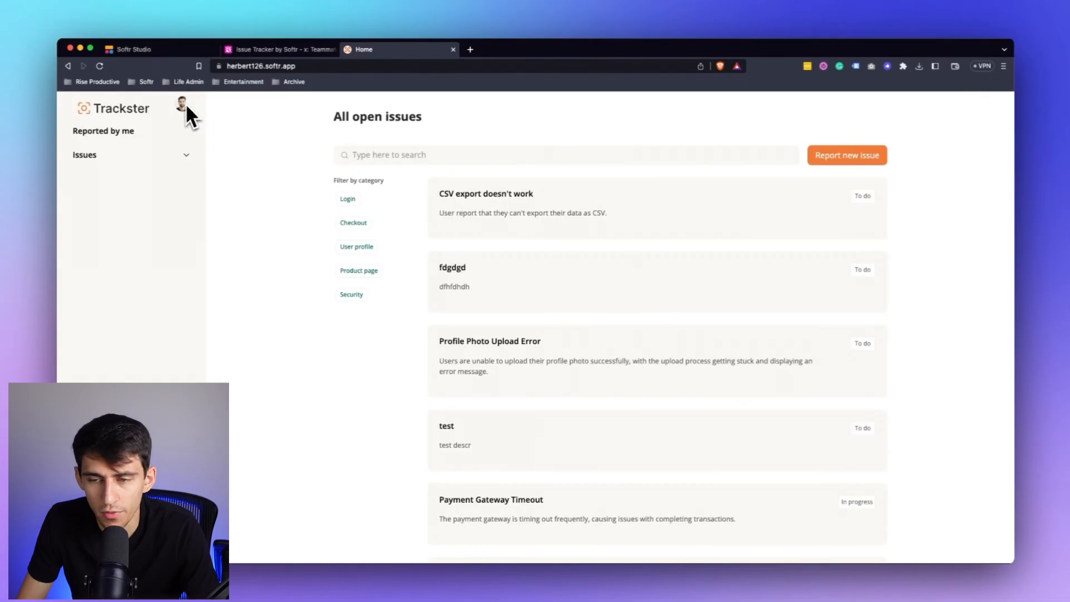
# View the form for reporting a new issue in the live app and close it without submitting.
pyautogui.click(838, 159)
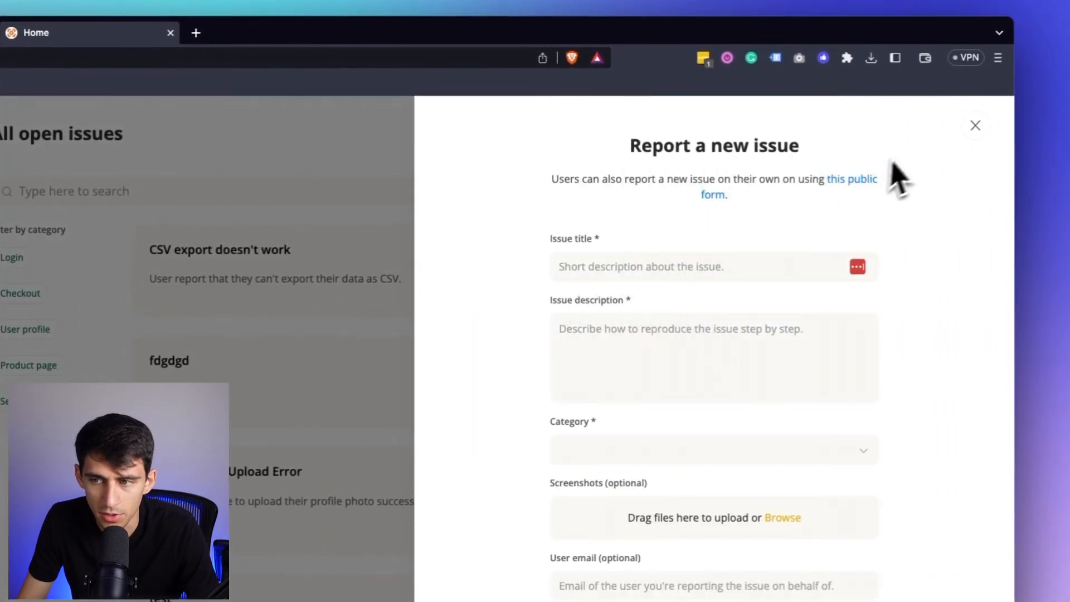
pyautogui.click(970, 138)
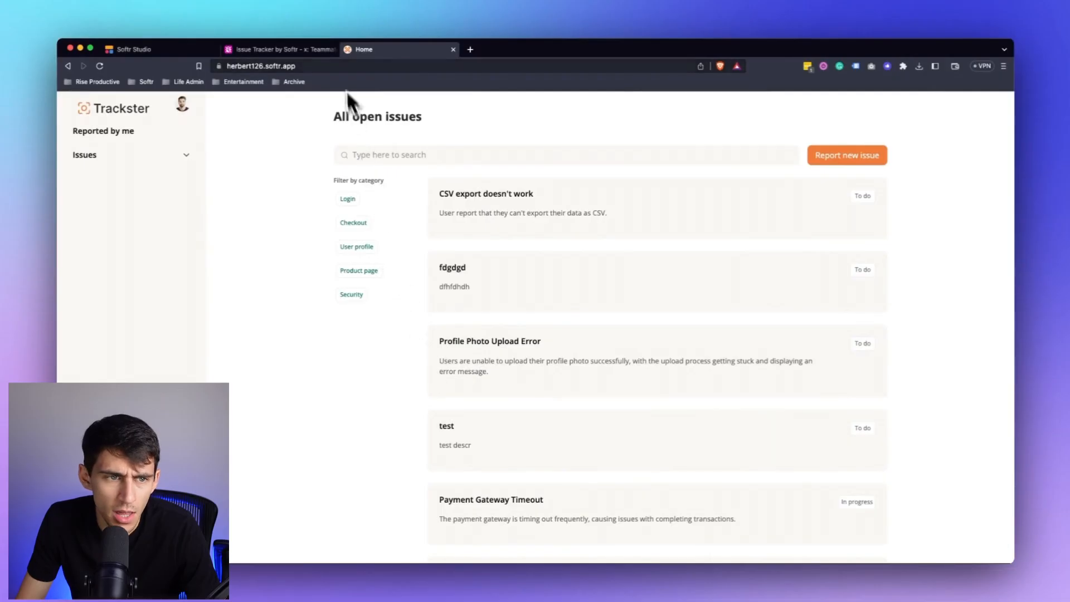
# Open the Home page in Softr Studio and inspect the source and conditional filters of the open issues list.
pyautogui.click(148, 51)
pyautogui.click(81, 146)
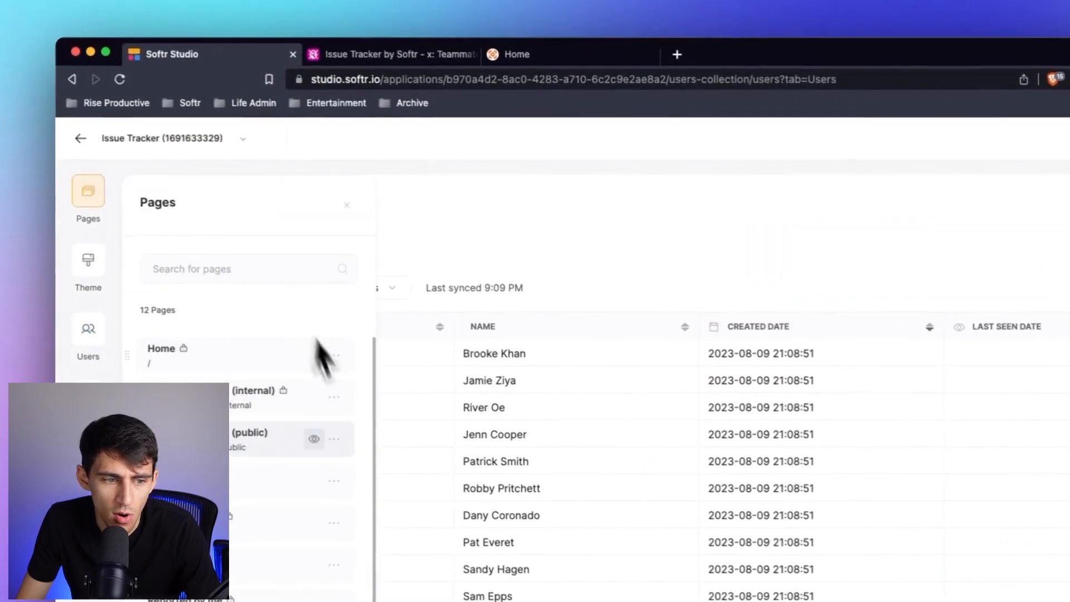
pyautogui.click(204, 346)
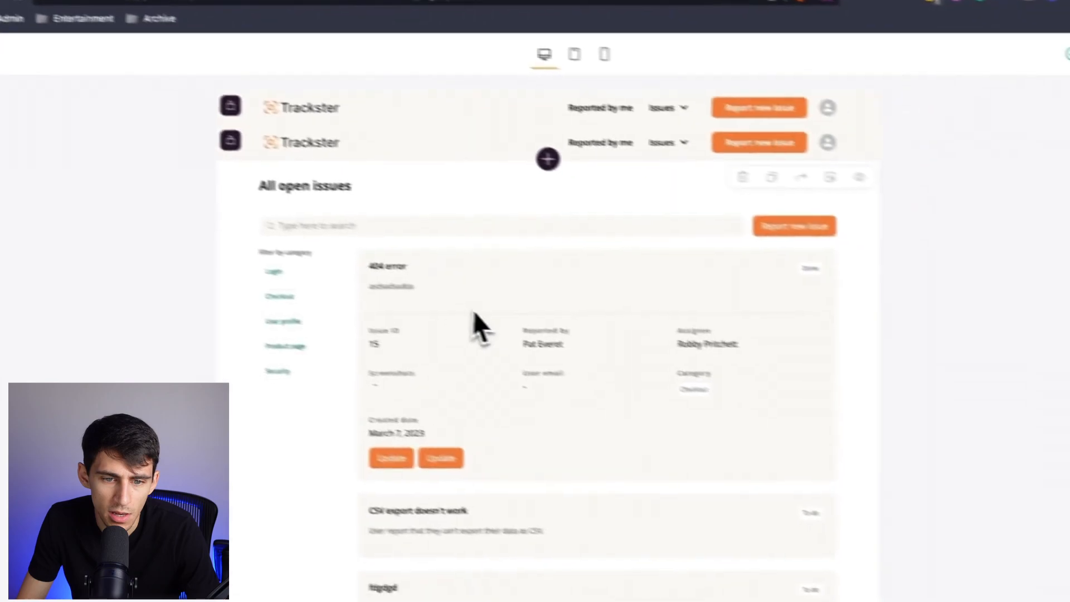
pyautogui.click(707, 381)
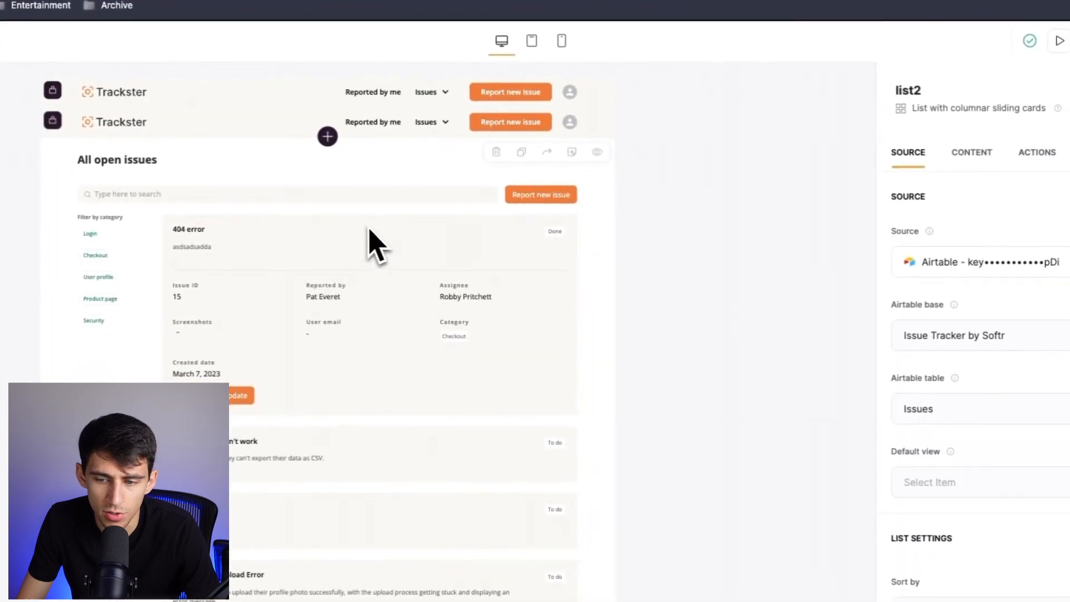
pyautogui.scroll(-10, 981, 446)
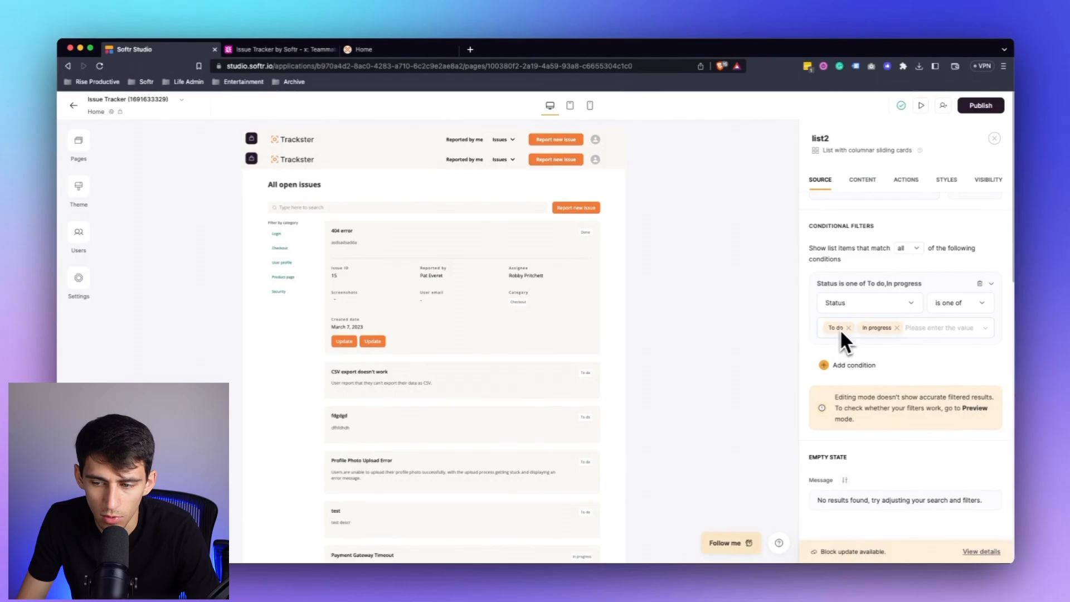
# Inspect the Status options of the "CSV export doesn't work" record in Airtable's Issues table.
pyautogui.click(281, 50)
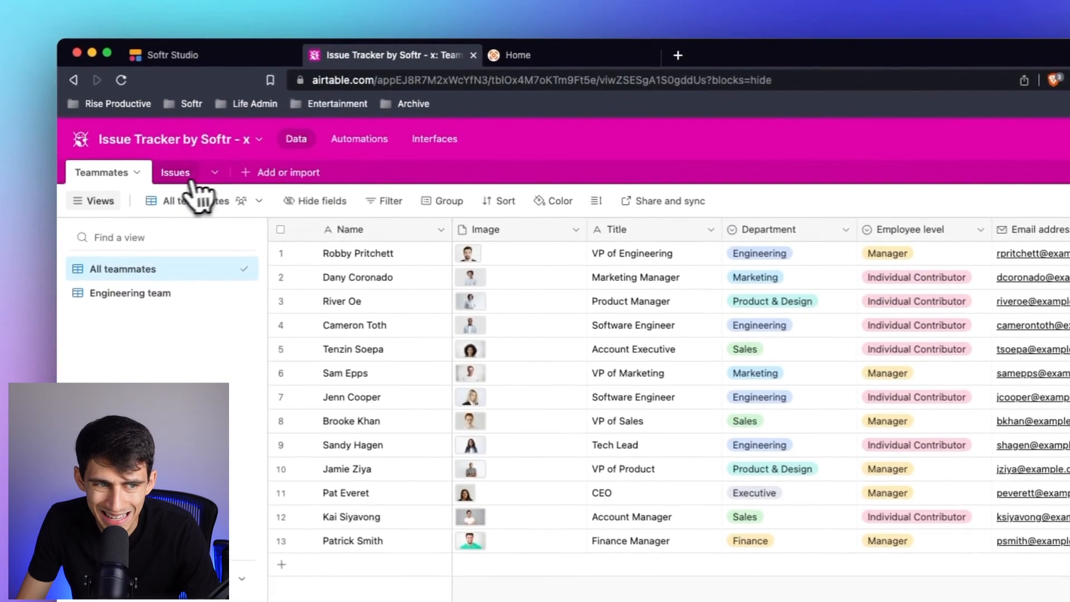
pyautogui.click(138, 136)
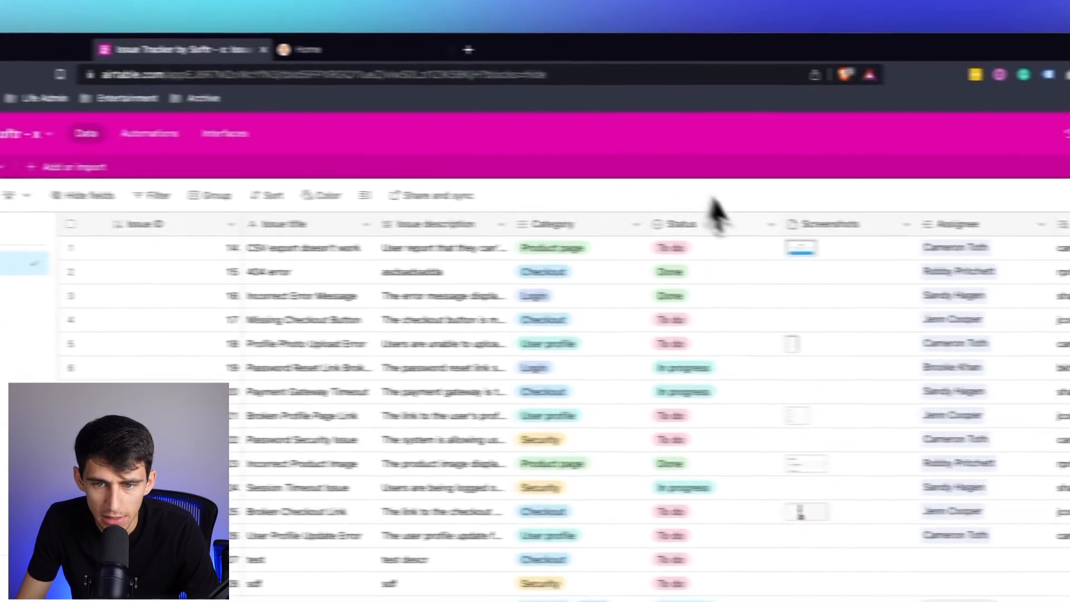
pyautogui.click(963, 255)
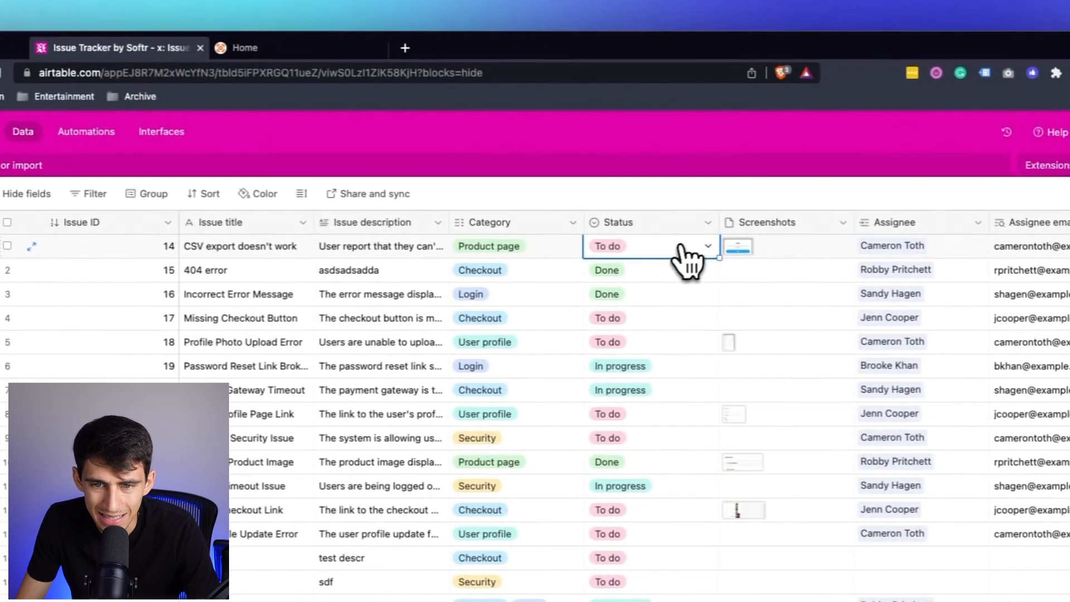
pyautogui.click(942, 256)
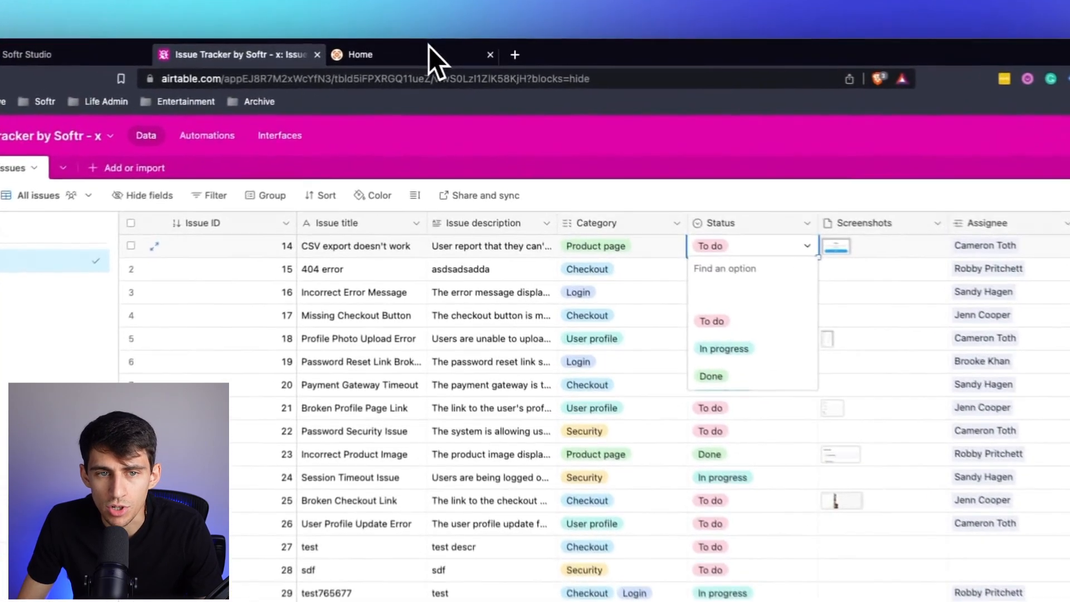
# Compare the open issues shown in the live app with the records in Airtable's Issues table.
pyautogui.click(401, 49)
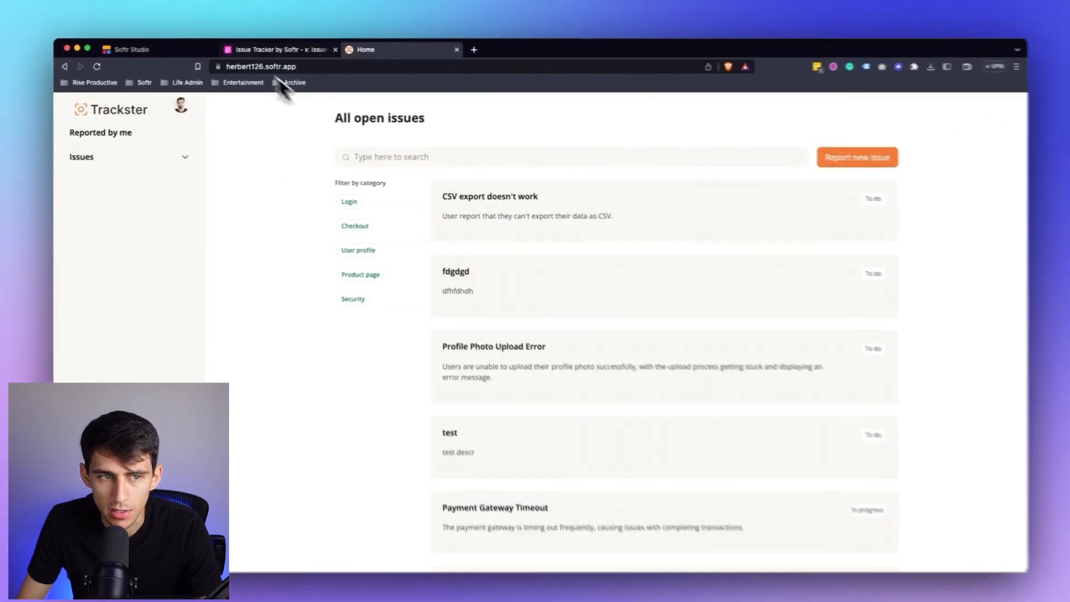
pyautogui.click(276, 49)
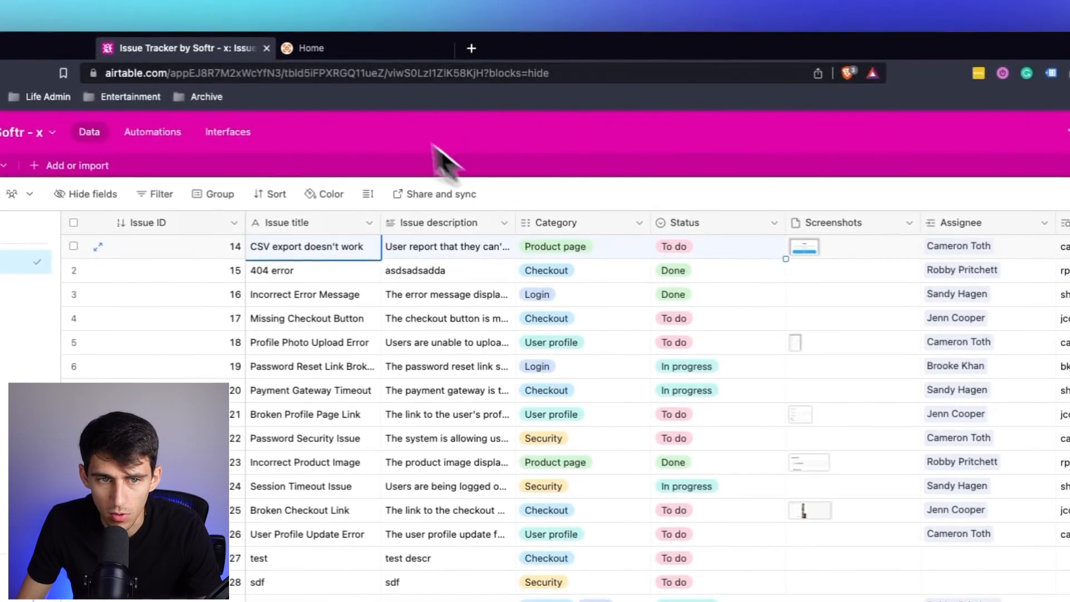
pyautogui.click(436, 58)
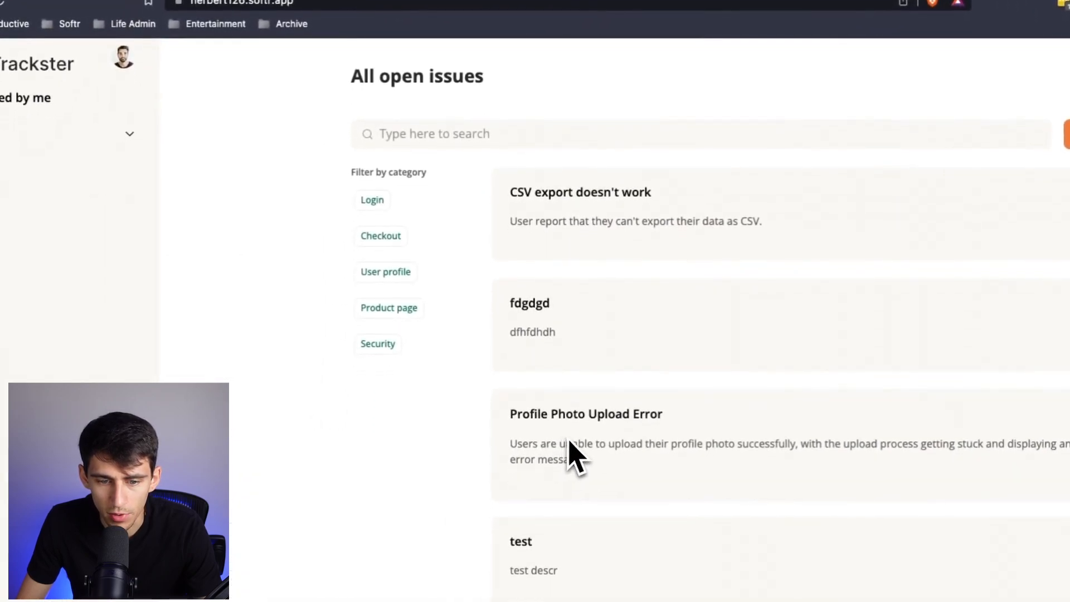
pyautogui.click(275, 17)
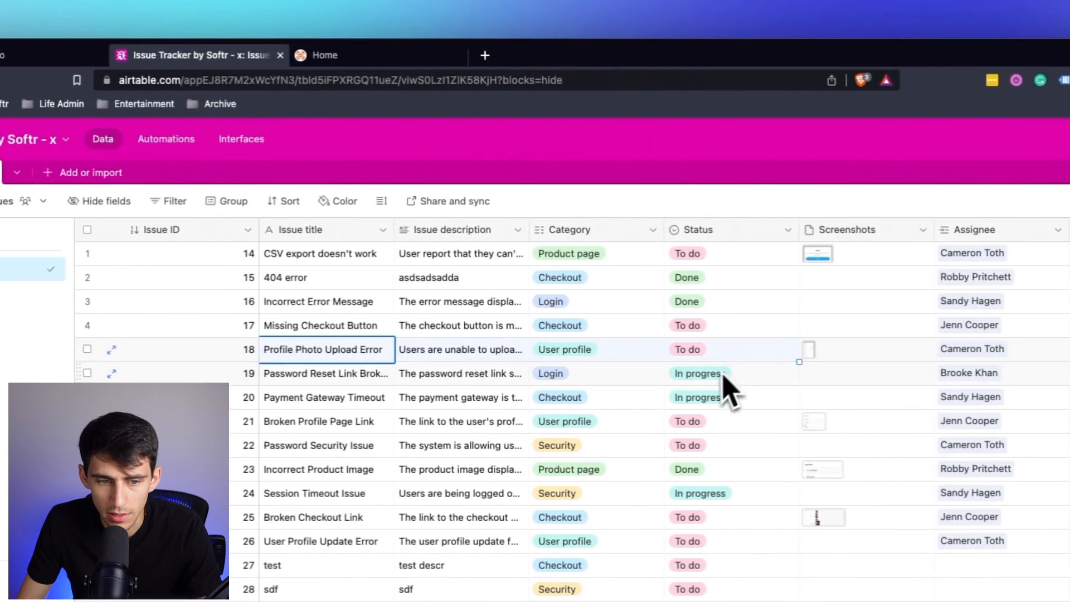
pyautogui.click(723, 375)
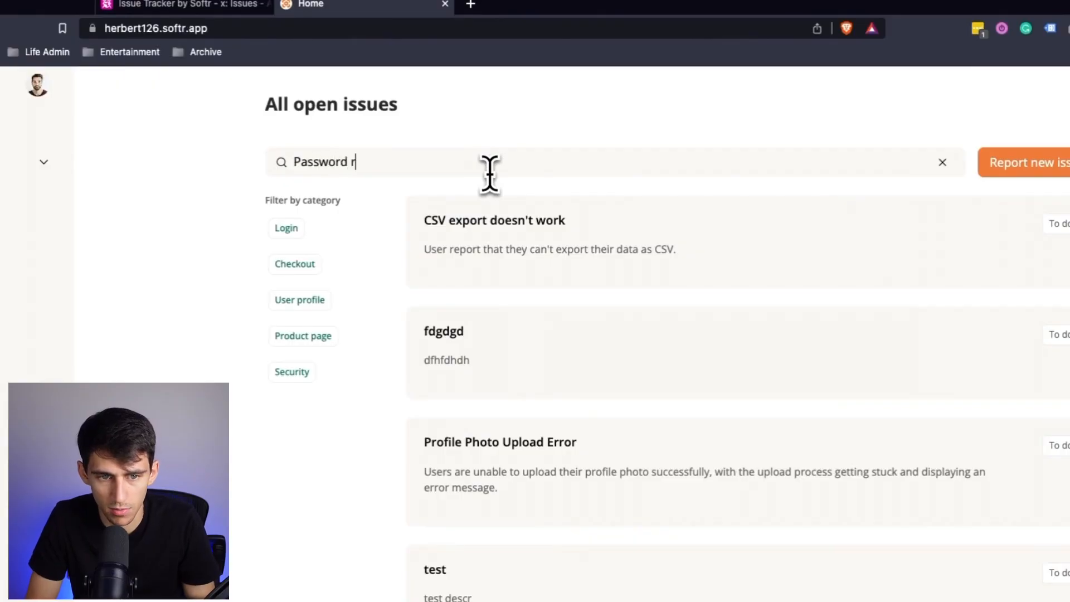
# Search the live app's open issues for "Password reset link" and clear the search.
pyautogui.write('eset link')
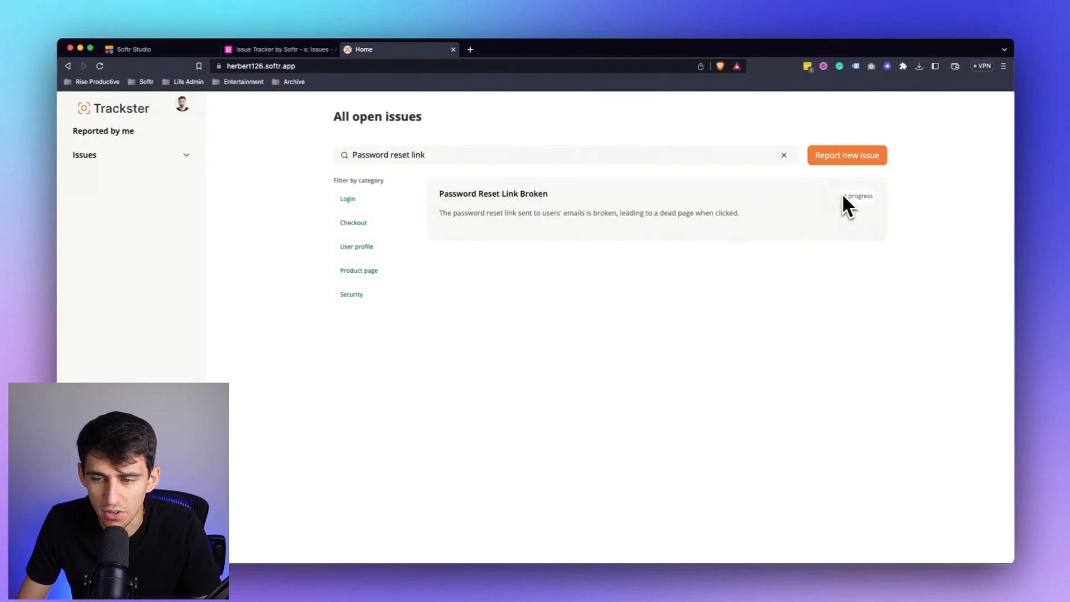
pyautogui.click(784, 155)
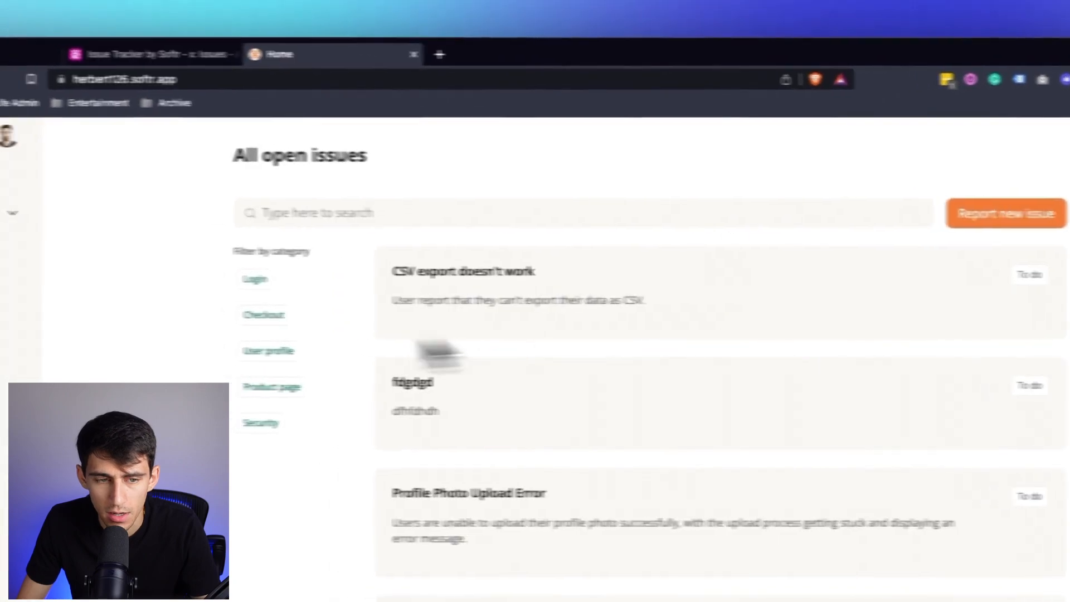
# Filter the live app's open issues by Login and Checkout and compare them with the Category values in Airtable's Issues table.
pyautogui.click(251, 279)
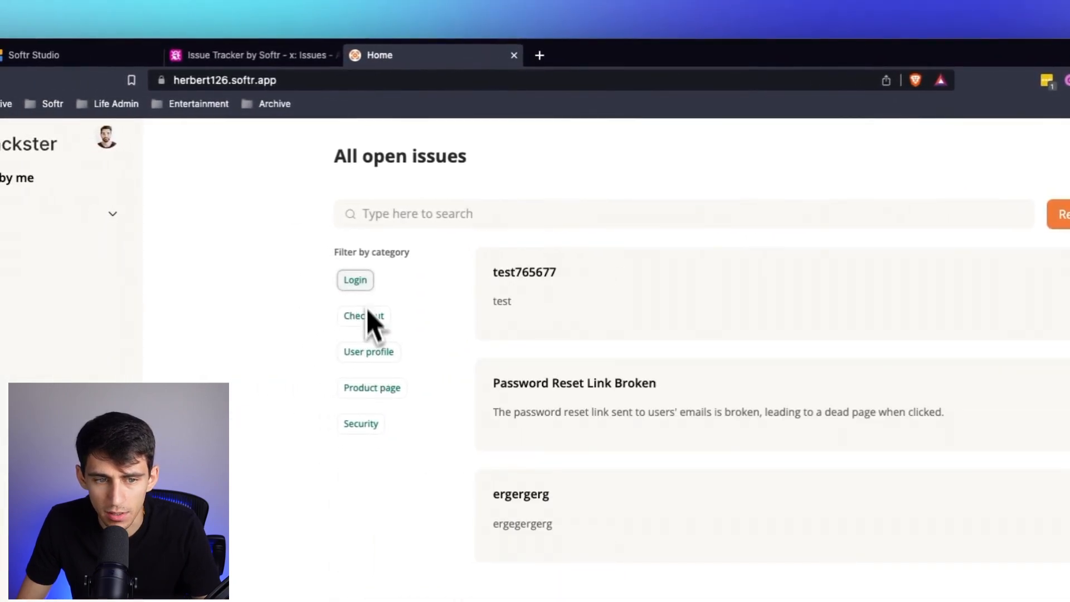
pyautogui.click(363, 317)
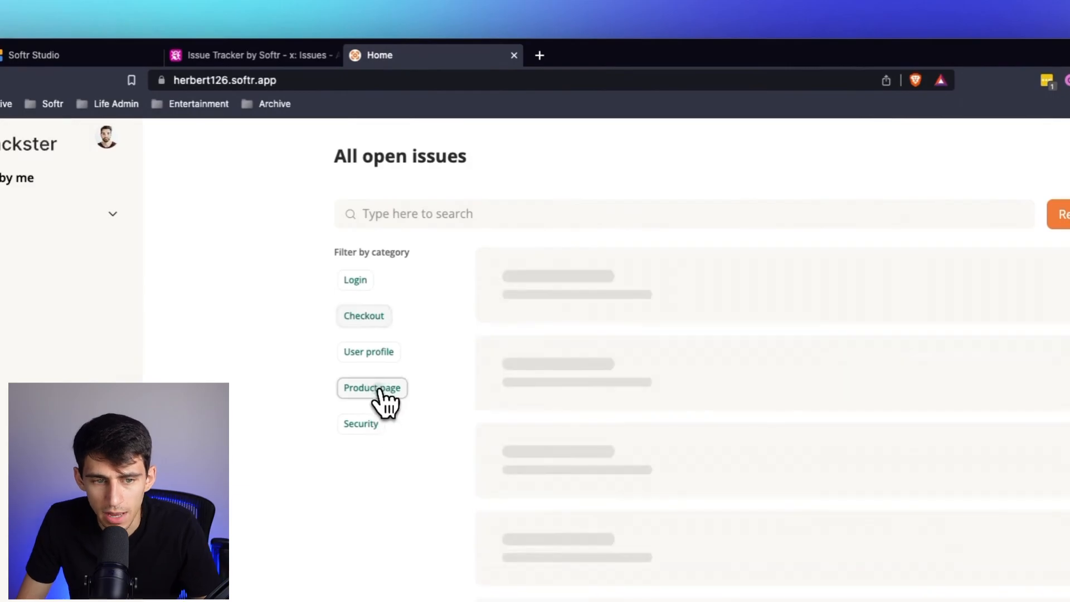
pyautogui.click(282, 58)
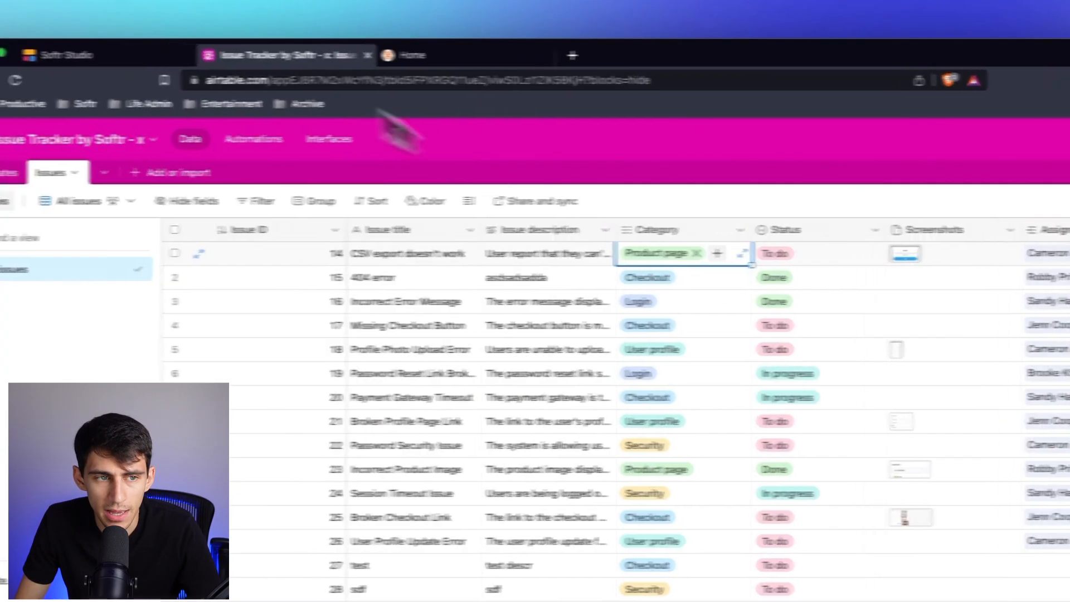
# Select the open issues list on the Home page in Softr Studio and review its source and list settings.
pyautogui.click(111, 55)
pyautogui.click(552, 348)
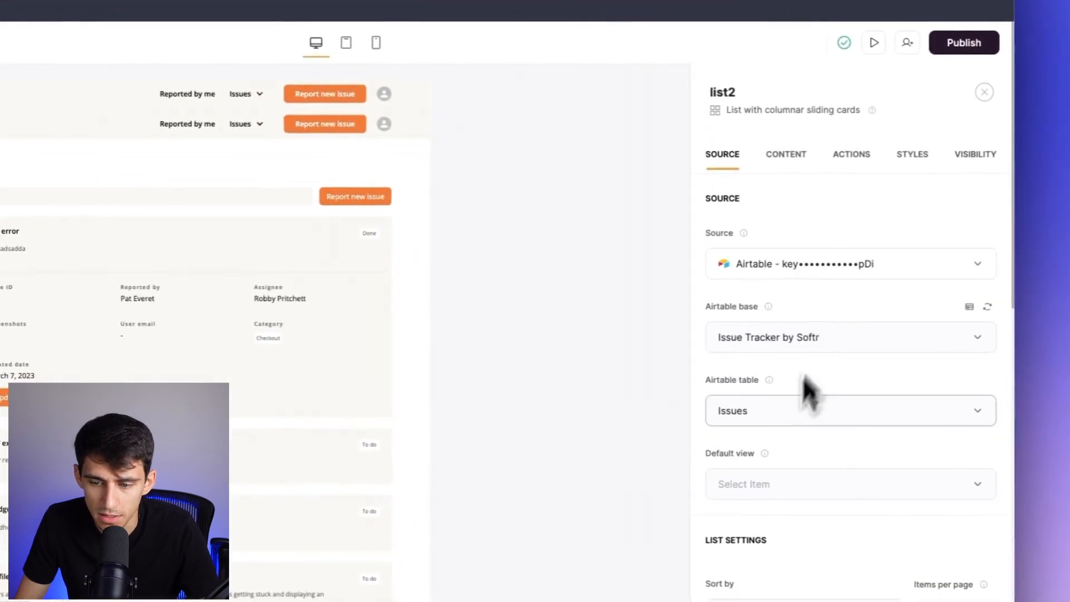
pyautogui.scroll(-2, 807, 390)
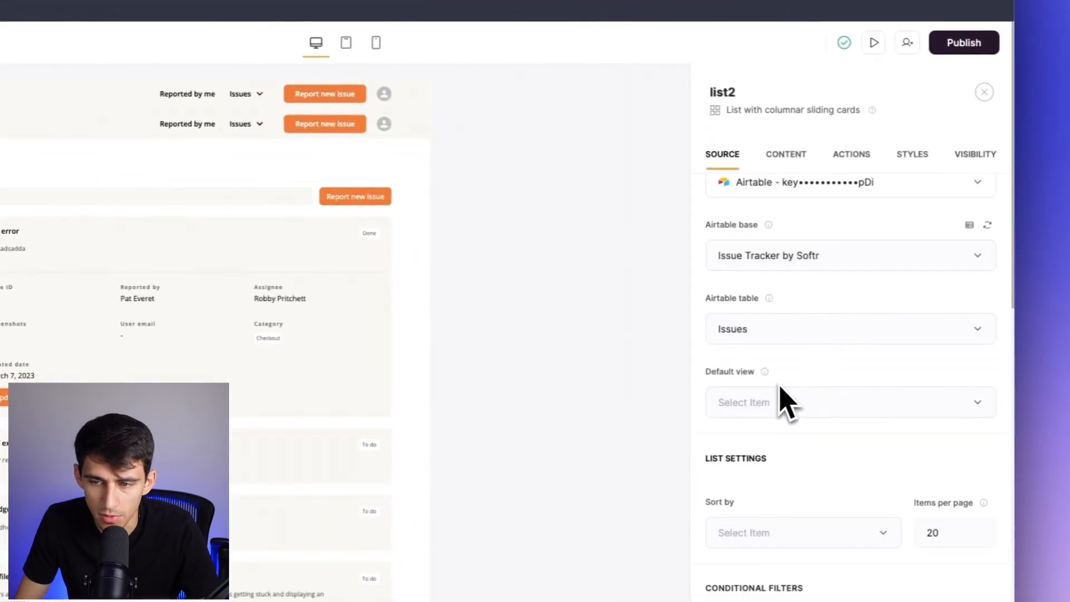
pyautogui.scroll(-3, 841, 323)
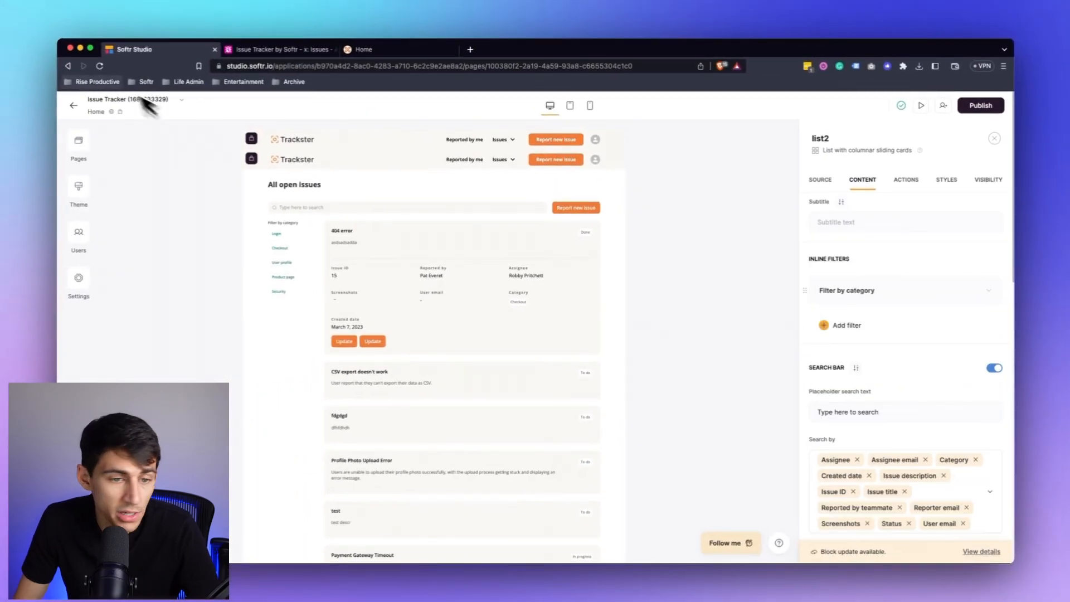
# Change the inline filter labelled "Filter by category" so that it filters by Assignee email.
pyautogui.click(877, 290)
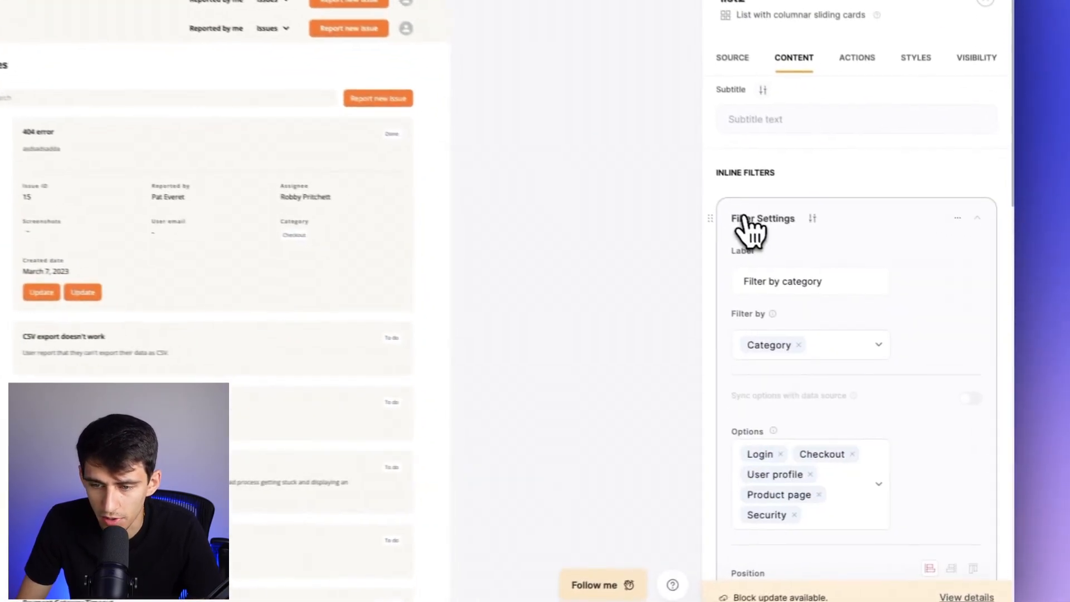
pyautogui.click(853, 348)
pyautogui.click(927, 342)
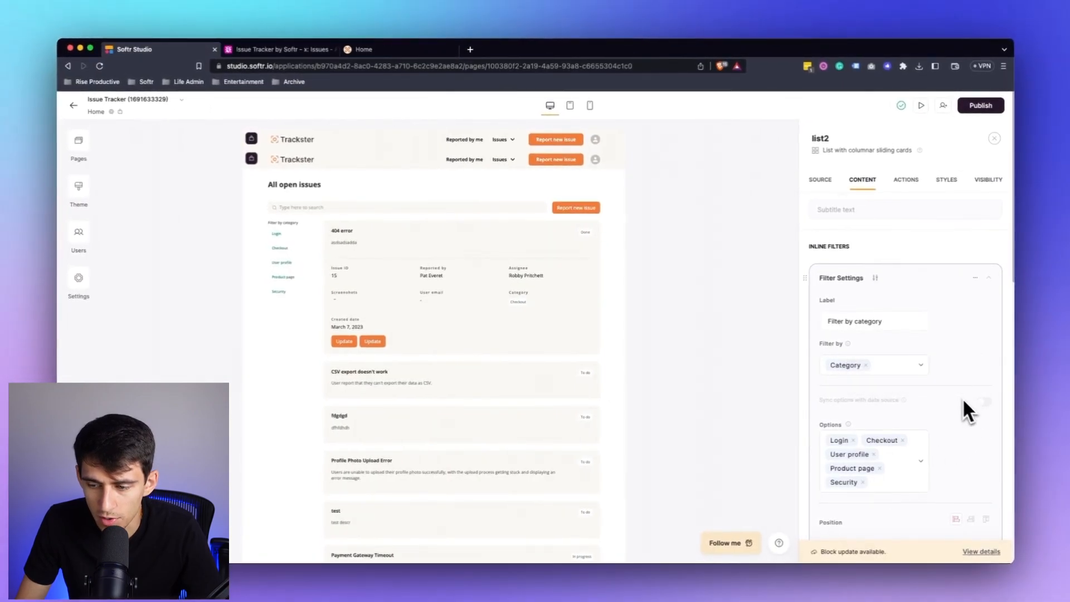
pyautogui.scroll(-1, 979, 406)
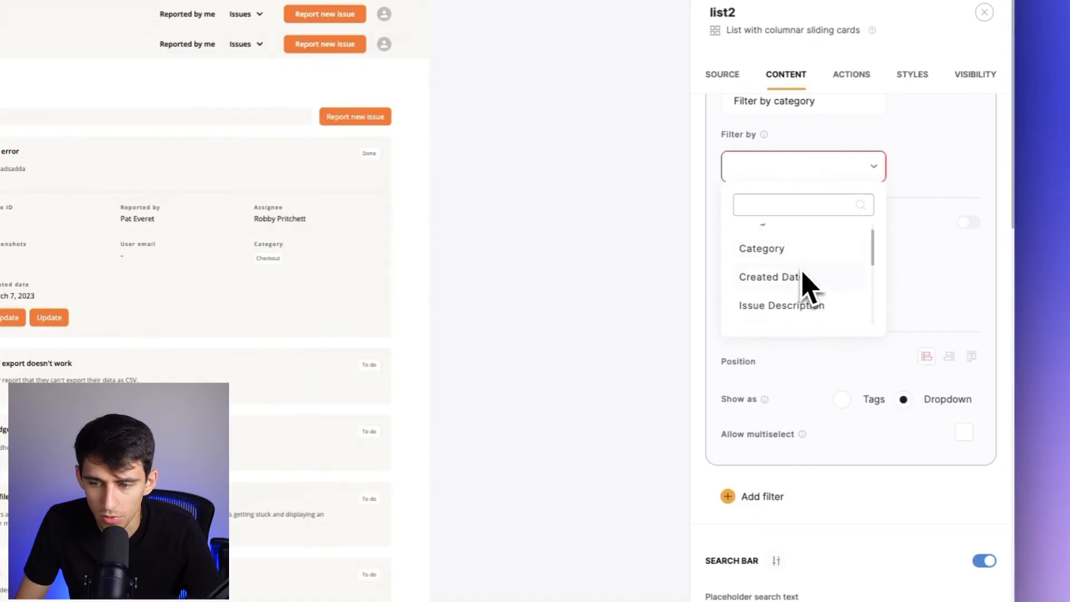
pyautogui.scroll(5, 802, 273)
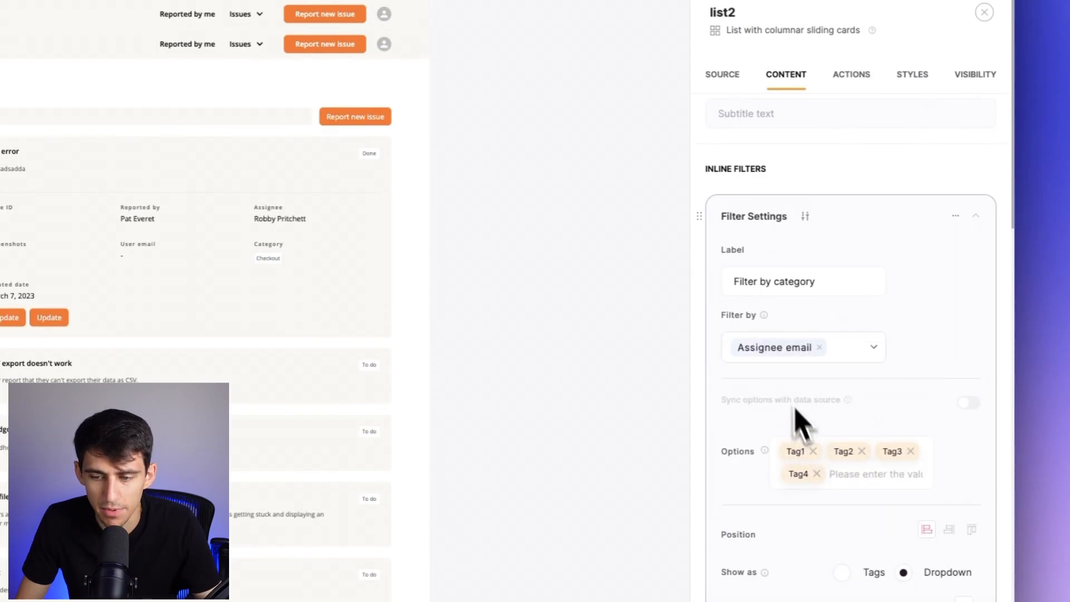
# Publish the app updates and check the changed filter in the live app.
pyautogui.click(963, 136)
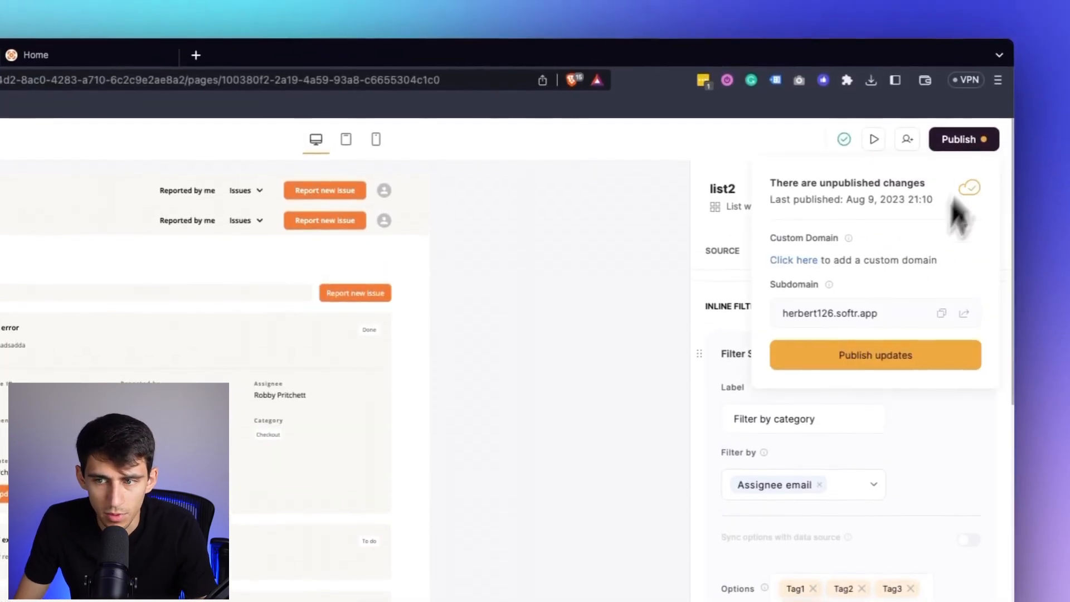
pyautogui.click(877, 357)
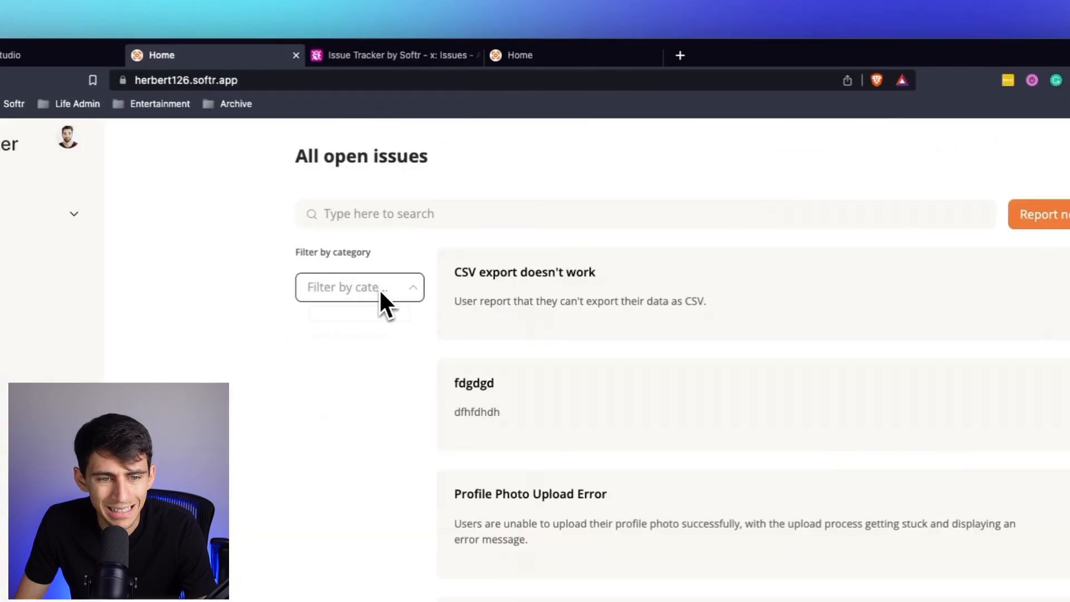
pyautogui.click(382, 291)
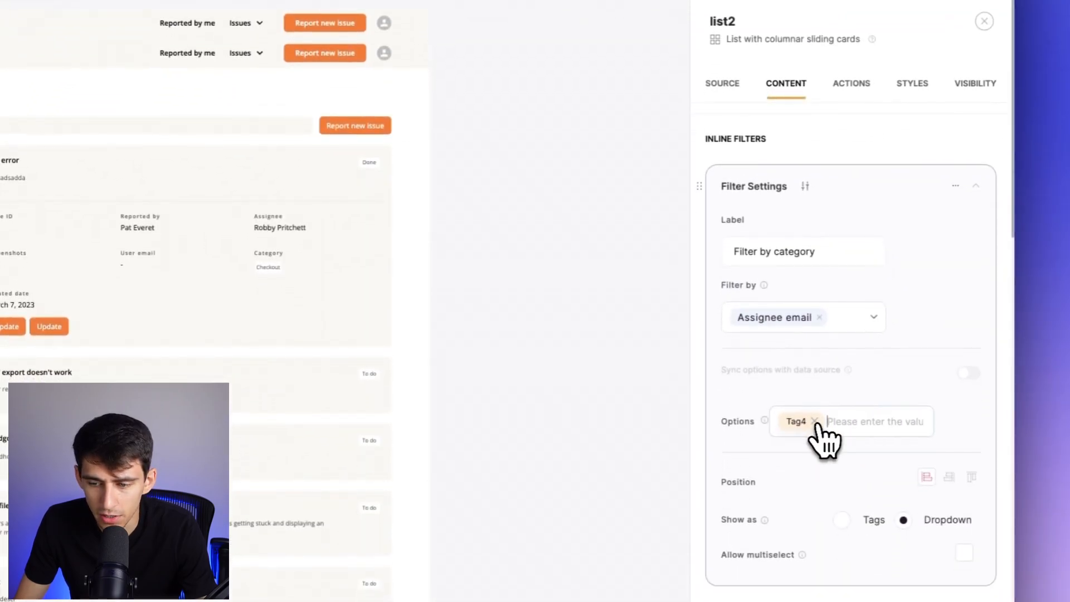
# Replace the filter's placeholder options with two assignee email addresses from Airtable's Issues table and publish the updates.
pyautogui.click(337, 69)
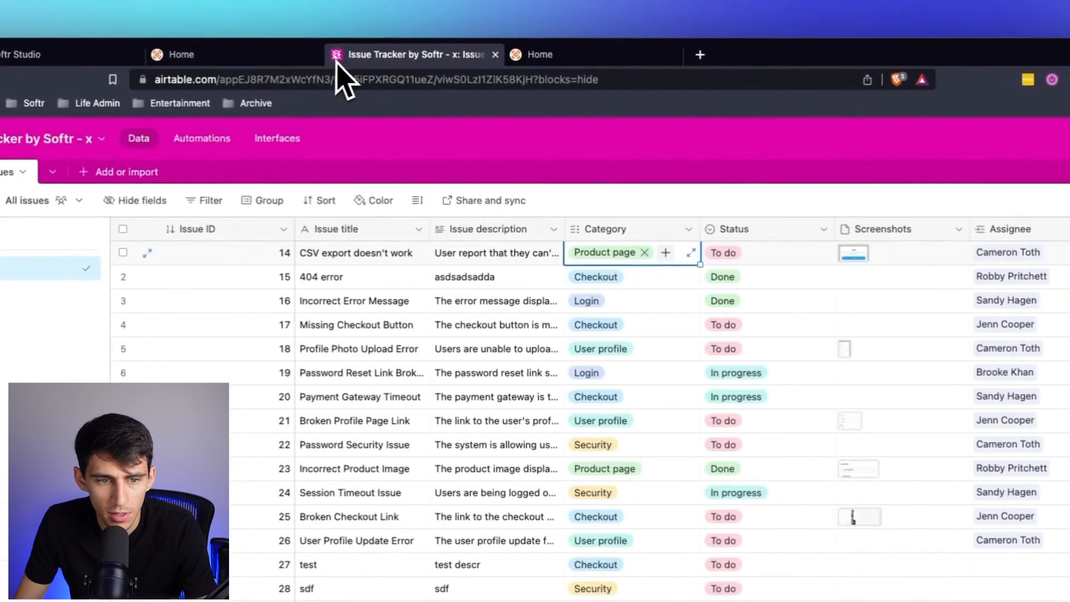
pyautogui.click(862, 257)
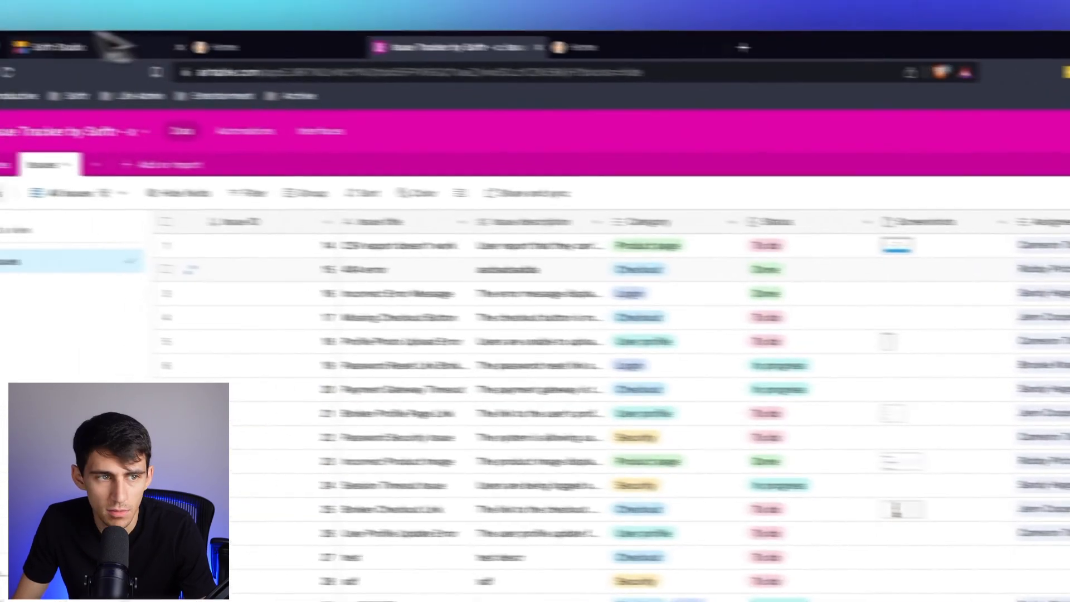
pyautogui.click(162, 54)
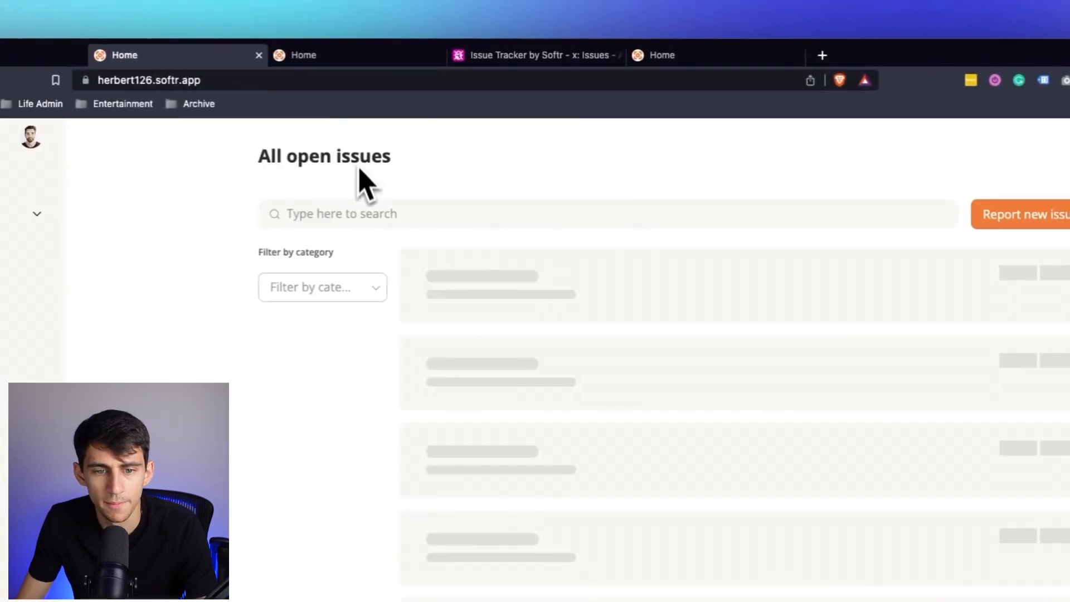
# Filter the live app's open issues by each of the two assignee email addresses.
pyautogui.click(325, 296)
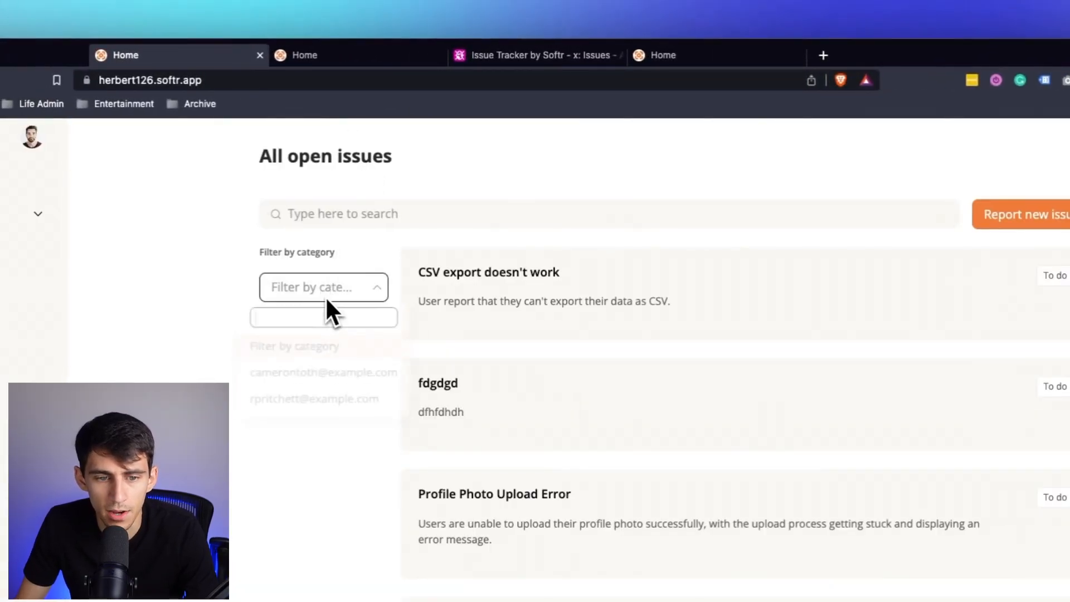
pyautogui.click(321, 384)
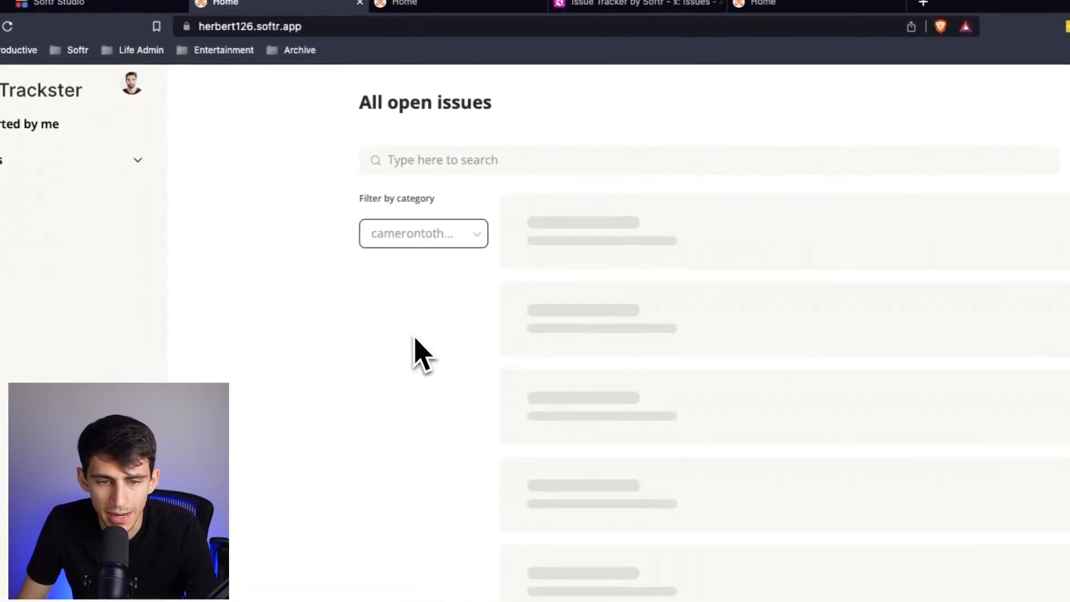
pyautogui.click(424, 234)
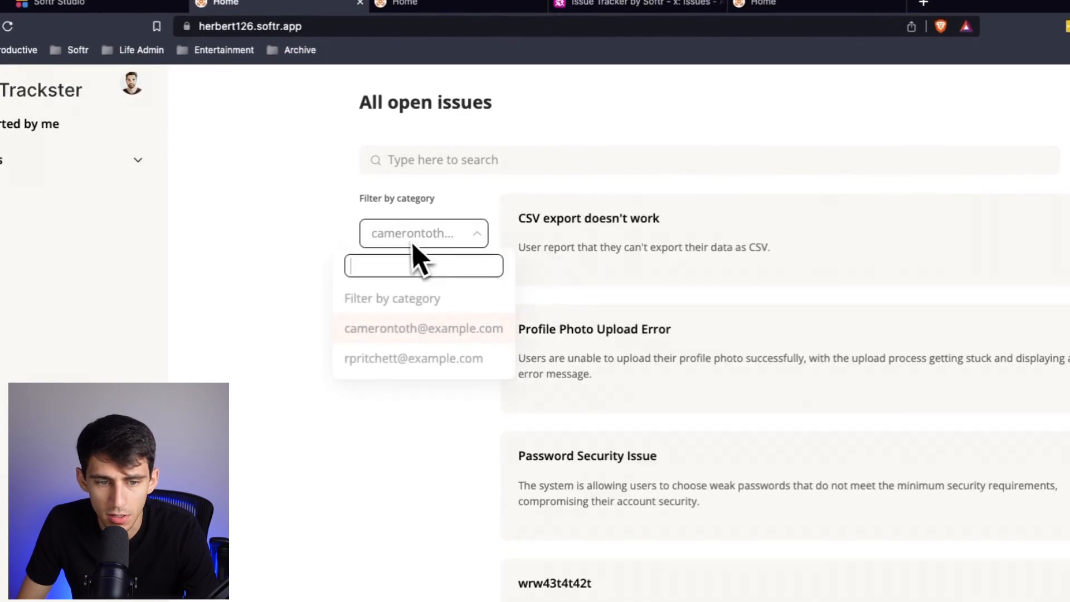
pyautogui.click(415, 359)
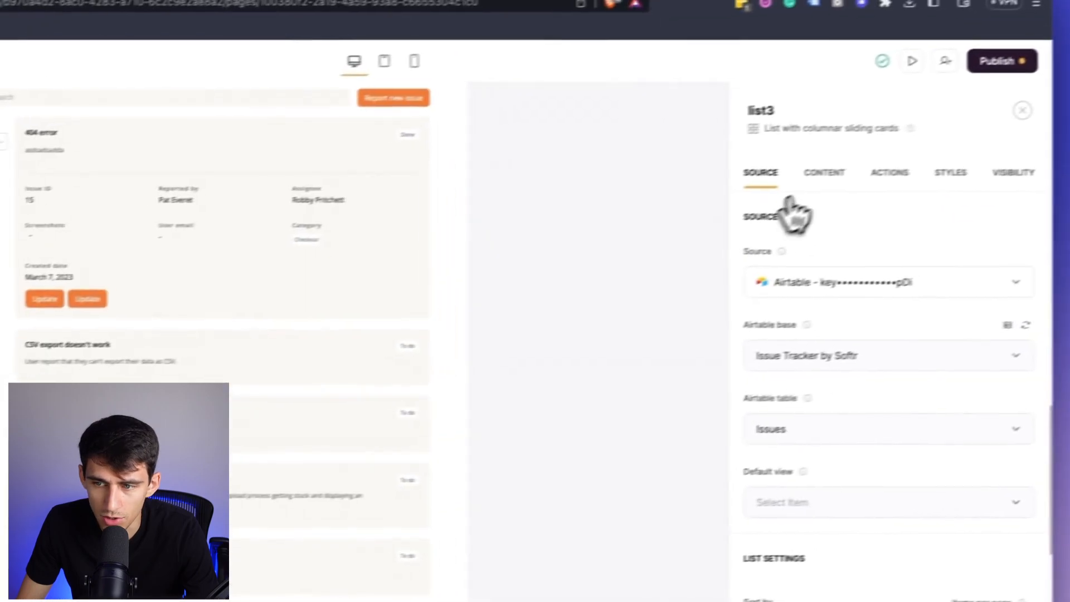
# Duplicate the open issues list block in Softr Studio and review the copy's content fields.
pyautogui.click(786, 186)
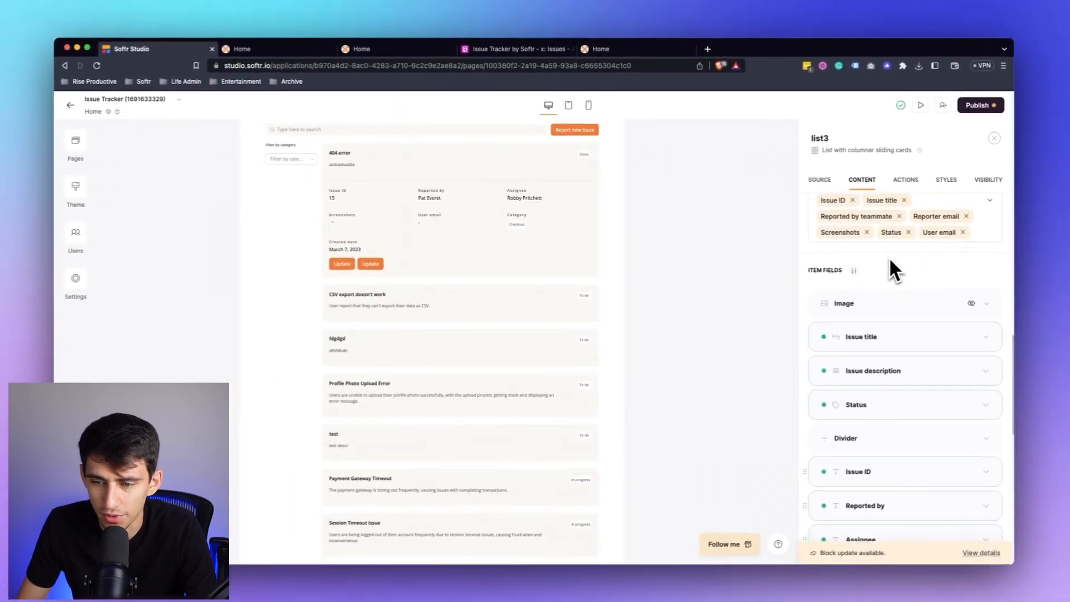
pyautogui.scroll(-5, 888, 256)
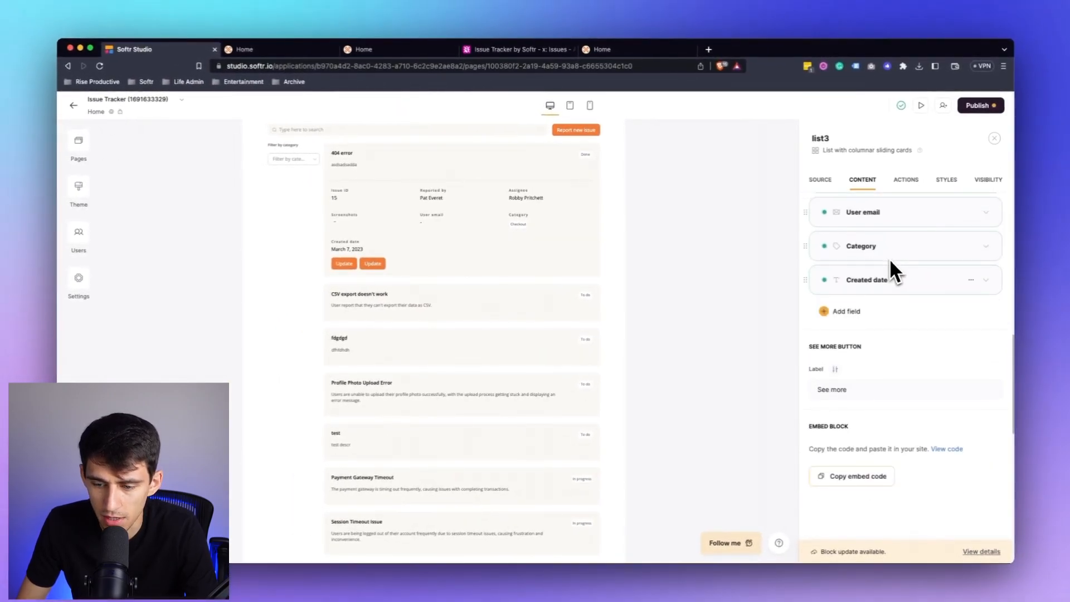
pyautogui.scroll(5, 888, 258)
# Add a conditional filter to the duplicated list: Assignee email is one of the logged-in user's Email address.
pyautogui.click(819, 180)
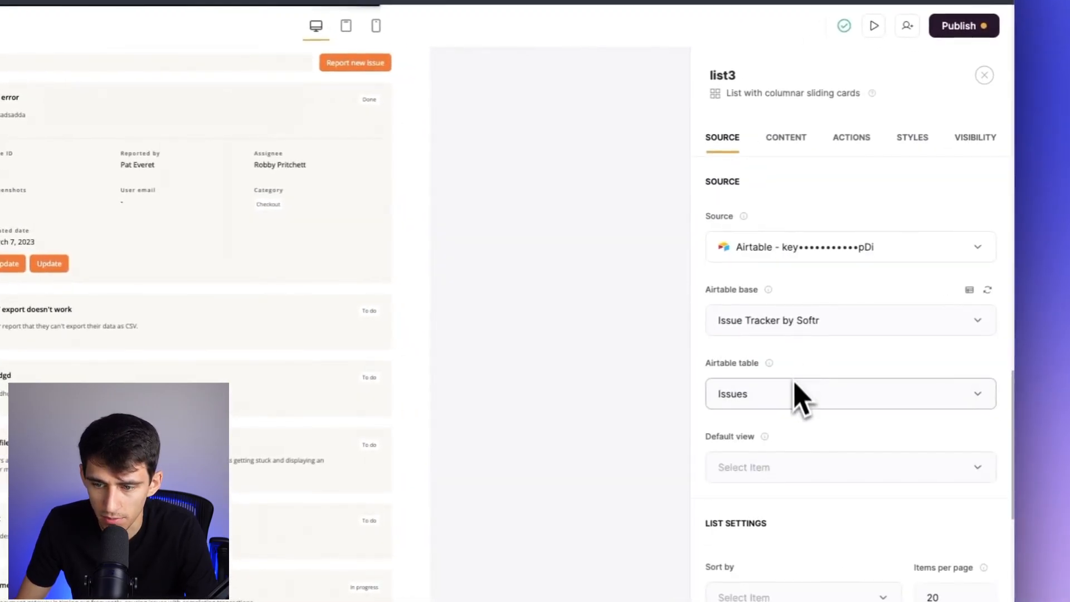
pyautogui.scroll(-10, 801, 393)
pyautogui.click(772, 370)
pyautogui.click(797, 336)
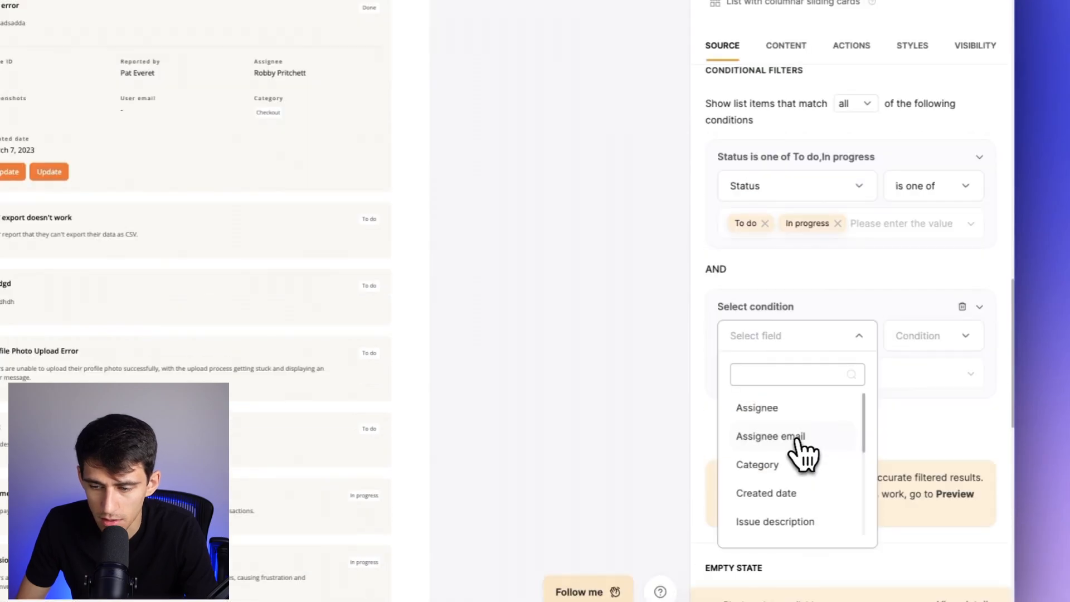
pyautogui.click(799, 438)
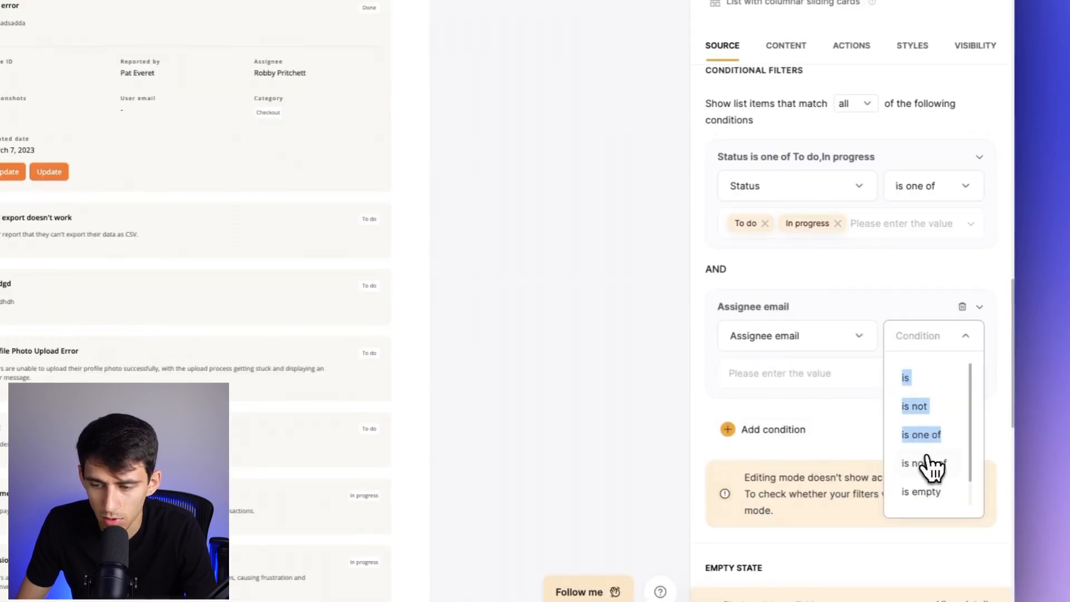
pyautogui.click(872, 411)
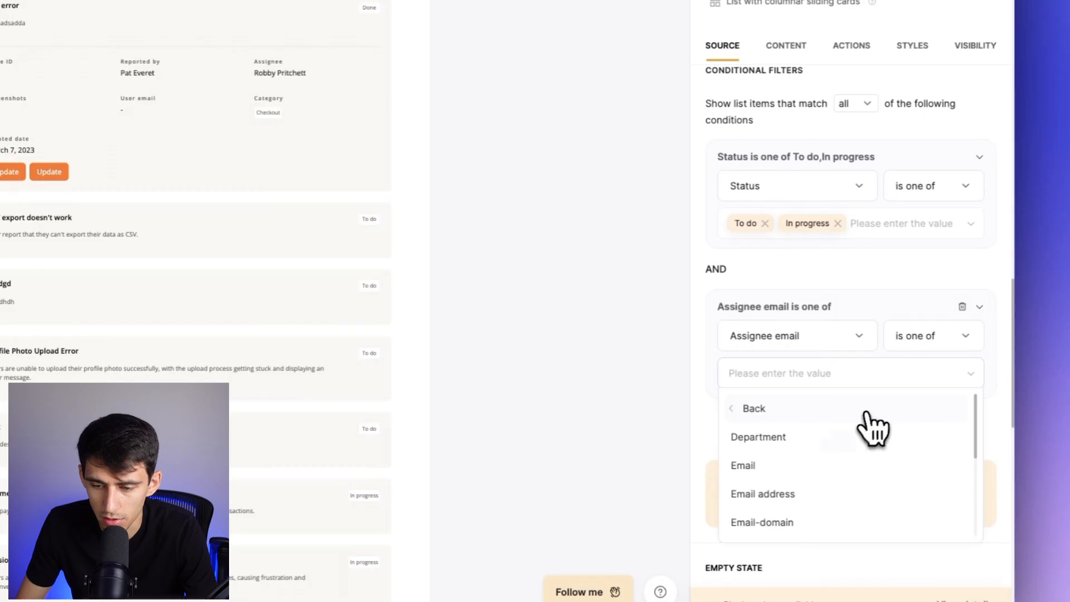
pyautogui.click(788, 493)
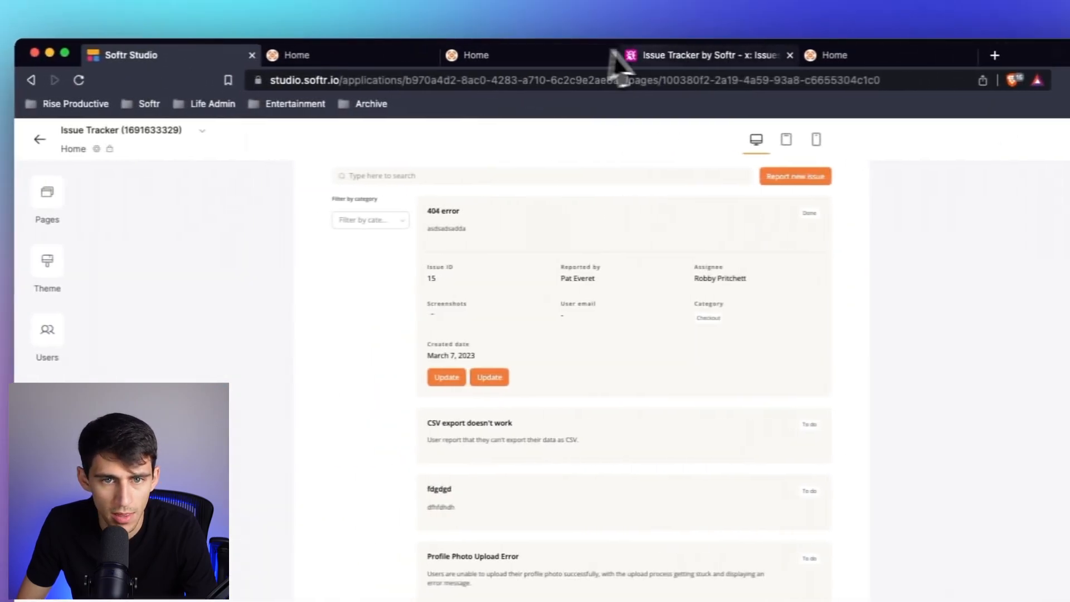
# Check the Email address column of Airtable's Teammates table and return to Softr Studio.
pyautogui.click(616, 72)
pyautogui.click(63, 172)
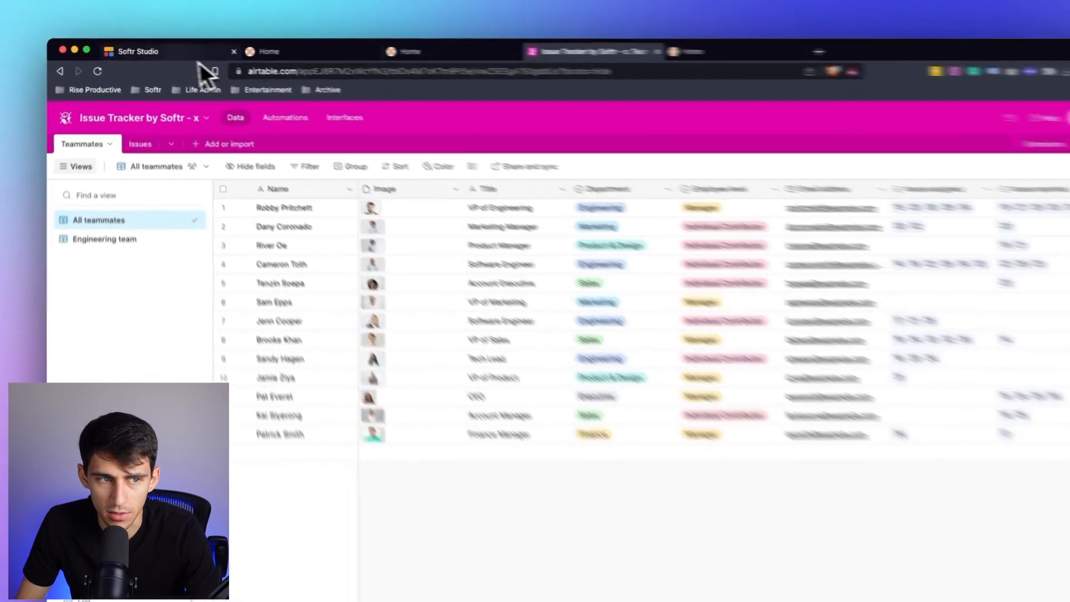
pyautogui.click(133, 49)
# Set the duplicated list's heading to "My open issues" and review its item fields.
pyautogui.click(1030, 132)
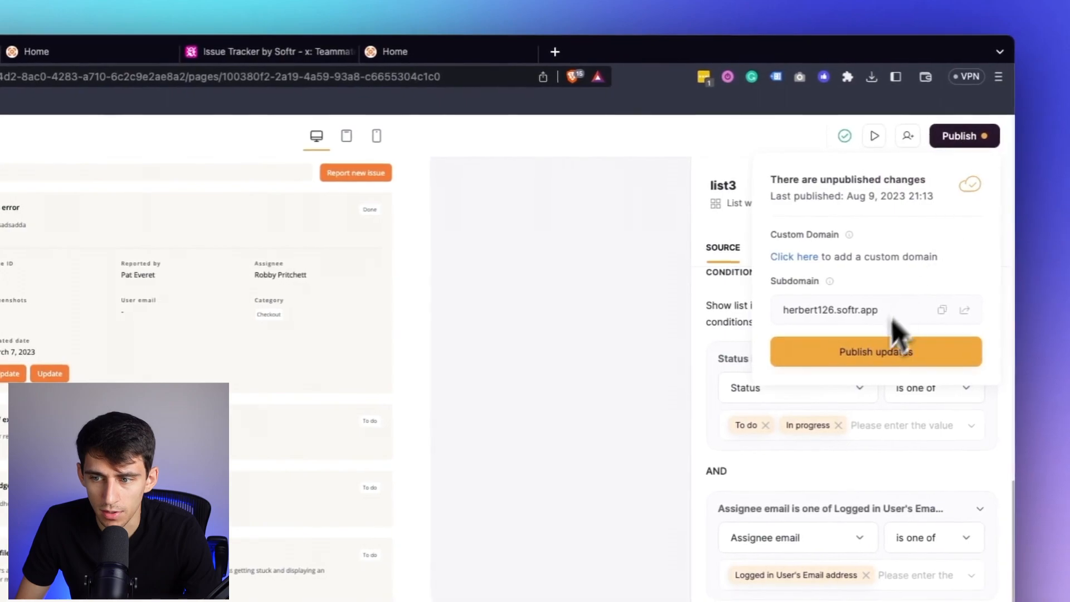
pyautogui.click(733, 279)
pyautogui.click(786, 247)
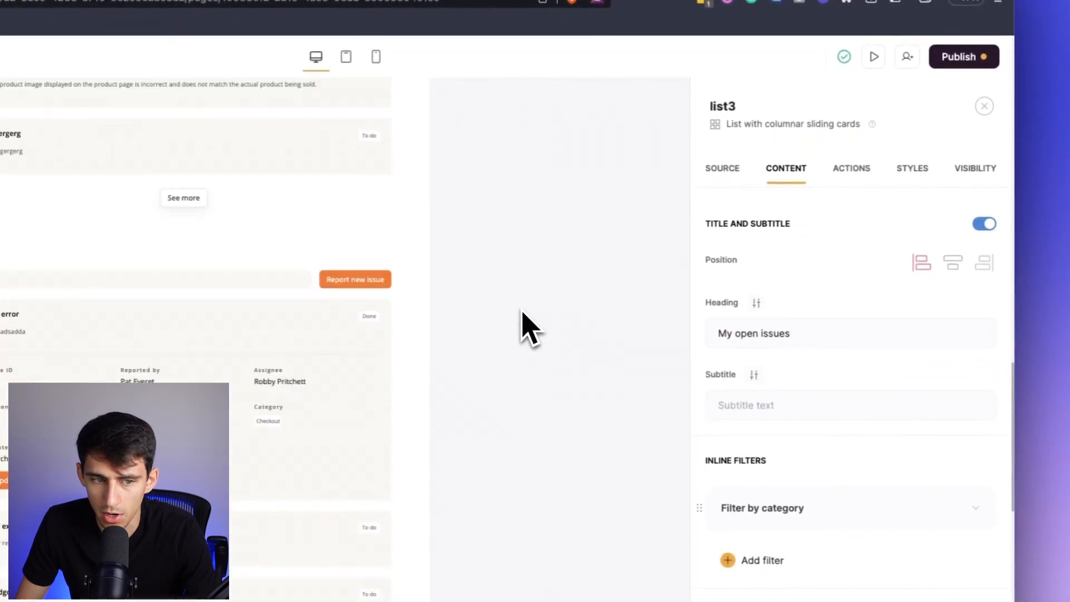
pyautogui.scroll(-15, 752, 322)
# Publish the app updates, open the live app at herbert126.softr.app and review the issue lists on its Home page.
pyautogui.click(954, 58)
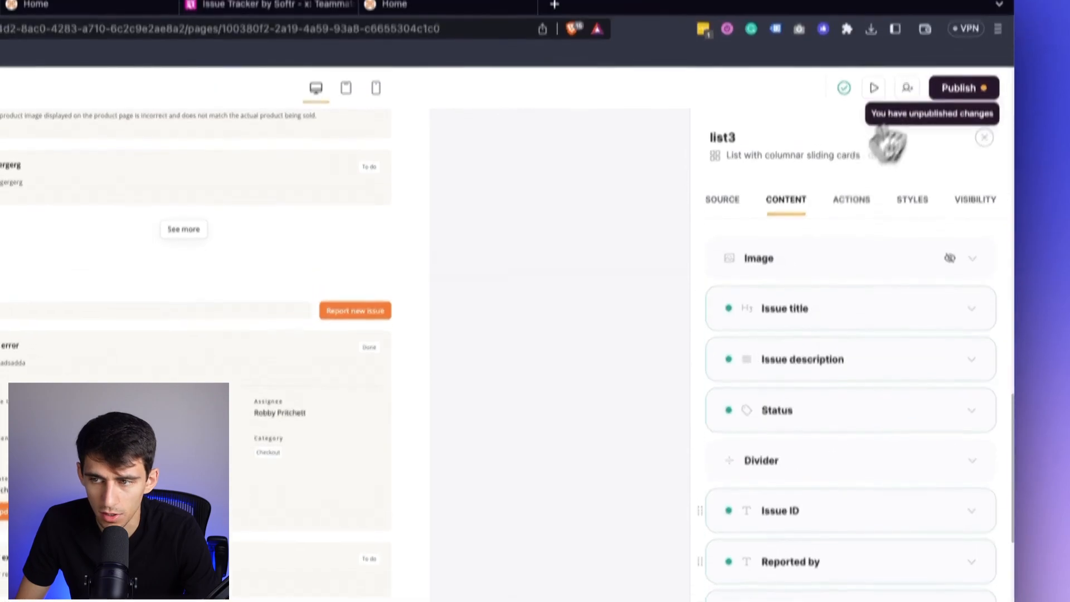
pyautogui.click(803, 342)
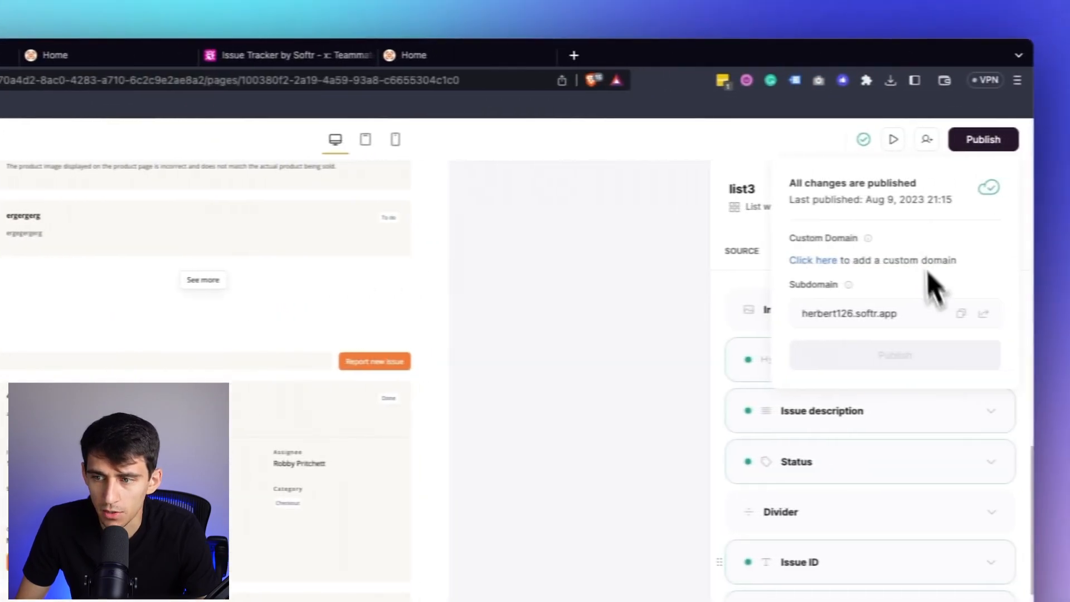
pyautogui.click(965, 313)
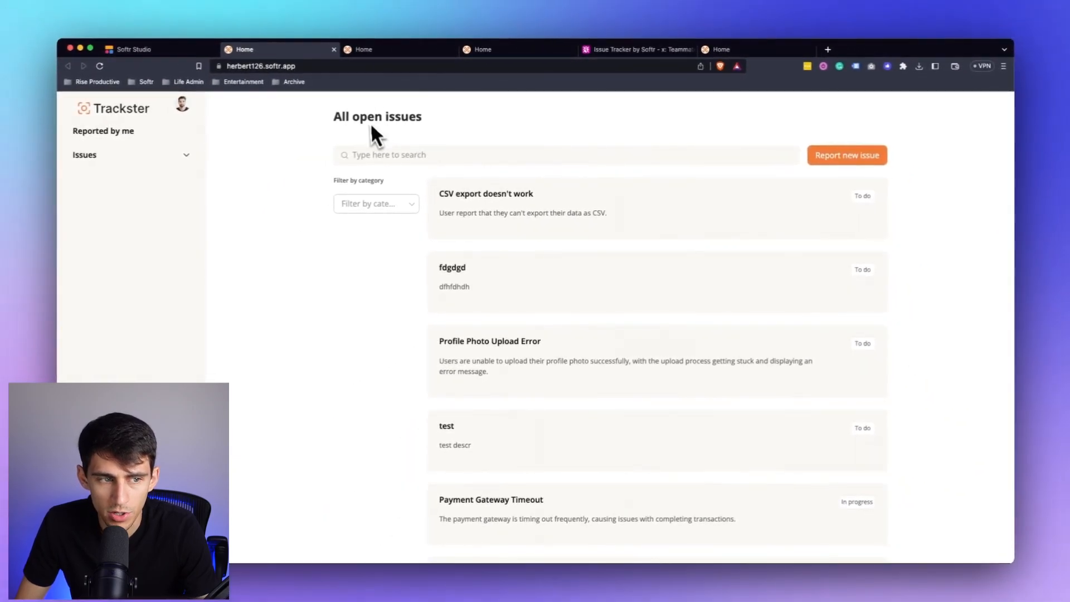
pyautogui.scroll(-15, 605, 186)
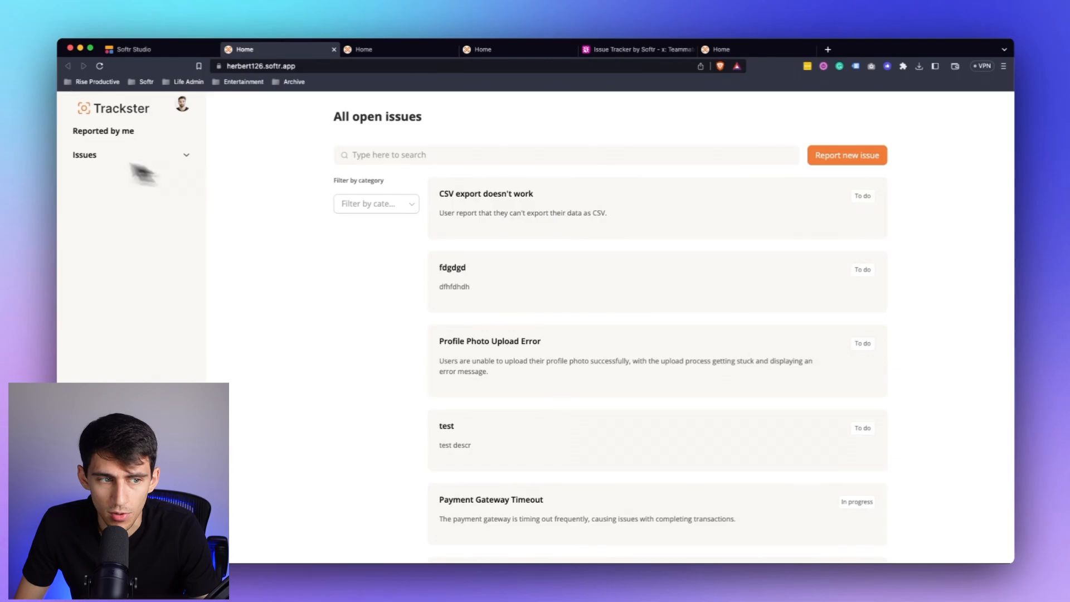
# View the Unassigned and Assigned to me issue pages in the live app.
pyautogui.click(139, 162)
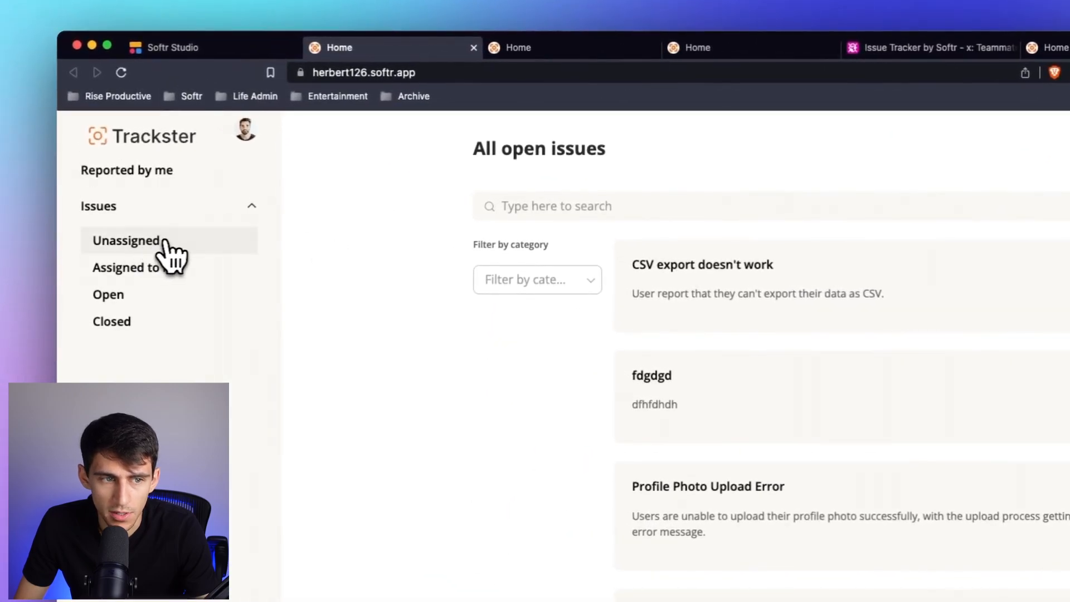
pyautogui.click(165, 244)
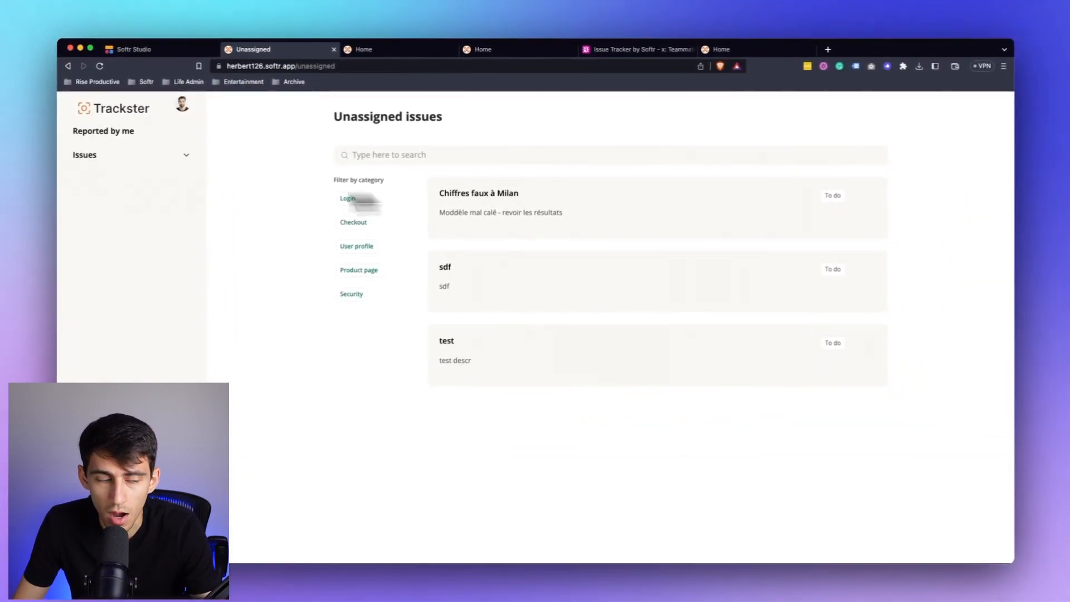
pyautogui.click(137, 265)
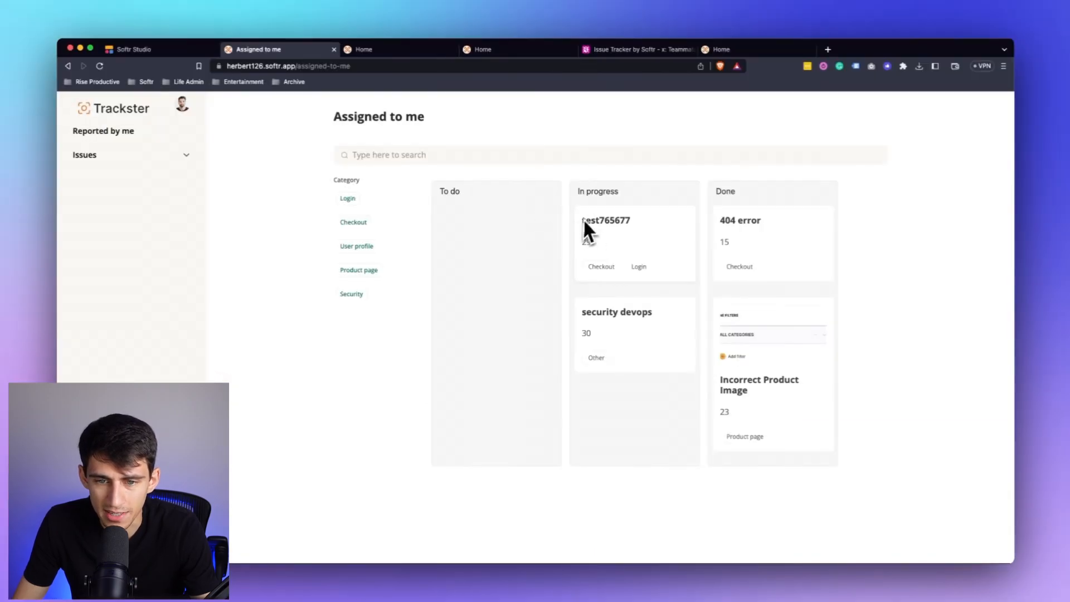
# On the Assigned to me board, move the "404 error" card to To do and the "test765677" card to Done.
pyautogui.moveTo(652, 226); pyautogui.dragTo(557, 324)
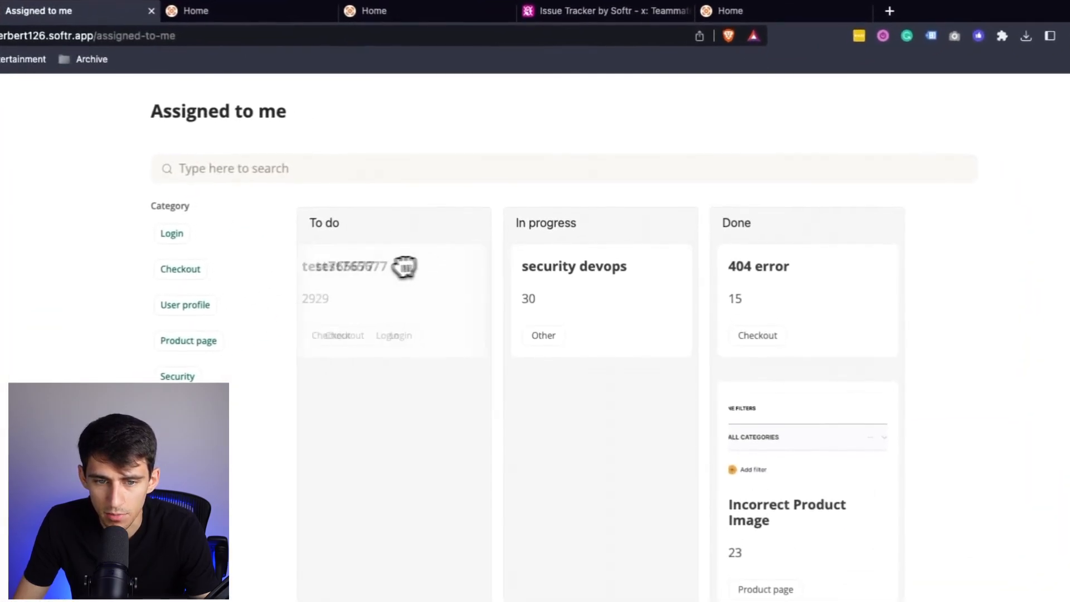
pyautogui.moveTo(462, 325); pyautogui.dragTo(465, 326)
pyautogui.moveTo(398, 328); pyautogui.dragTo(722, 310)
pyautogui.moveTo(826, 415); pyautogui.dragTo(825, 413)
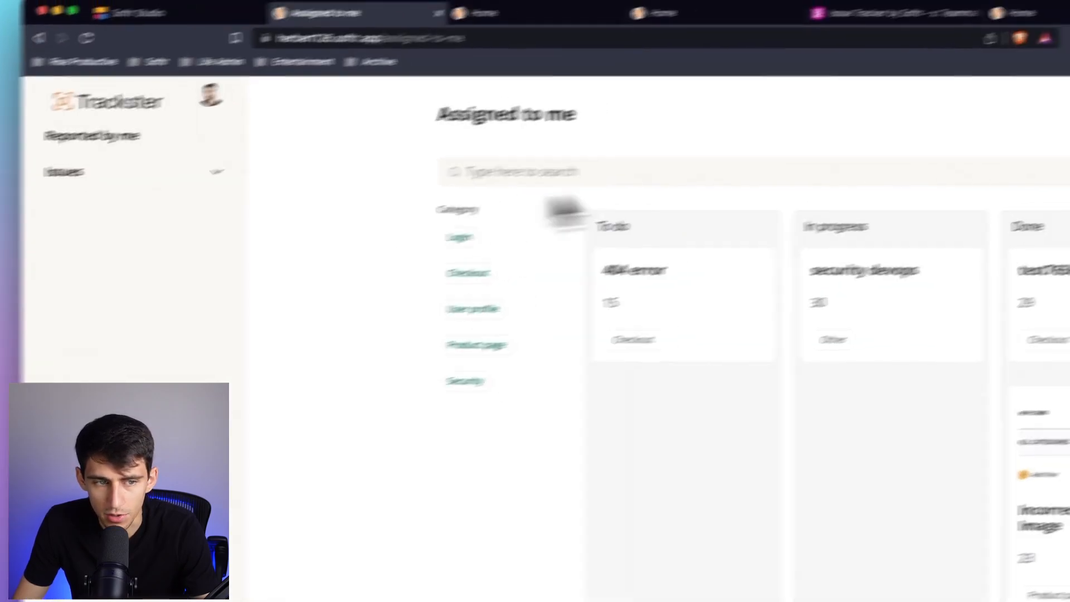
# Return to the live app's Home page and review the All open issues and My open issues lists.
pyautogui.click(120, 171)
pyautogui.click(108, 261)
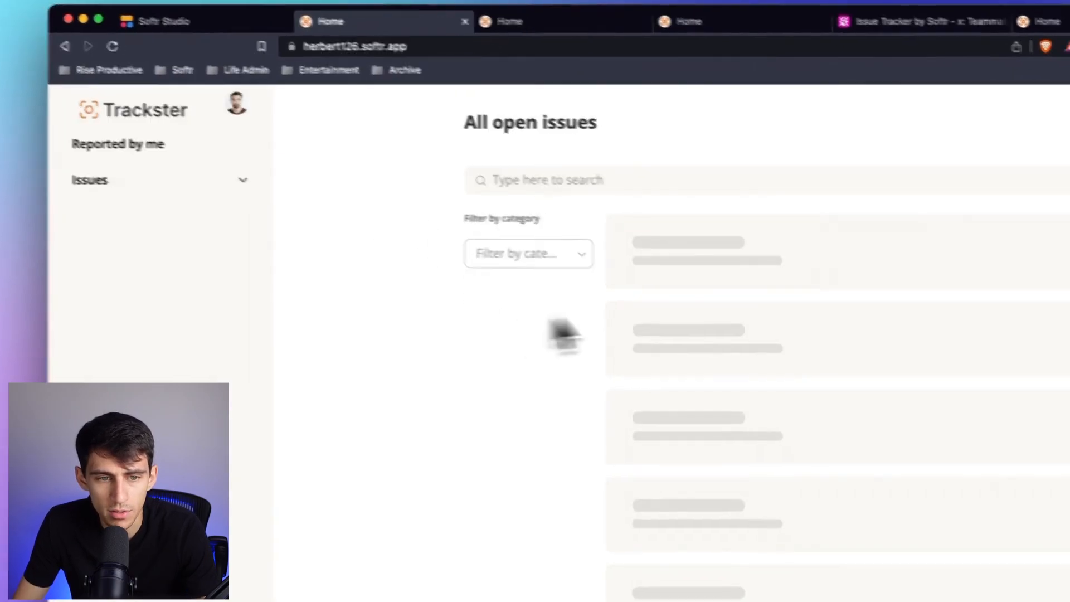
pyautogui.scroll(-5, 452, 389)
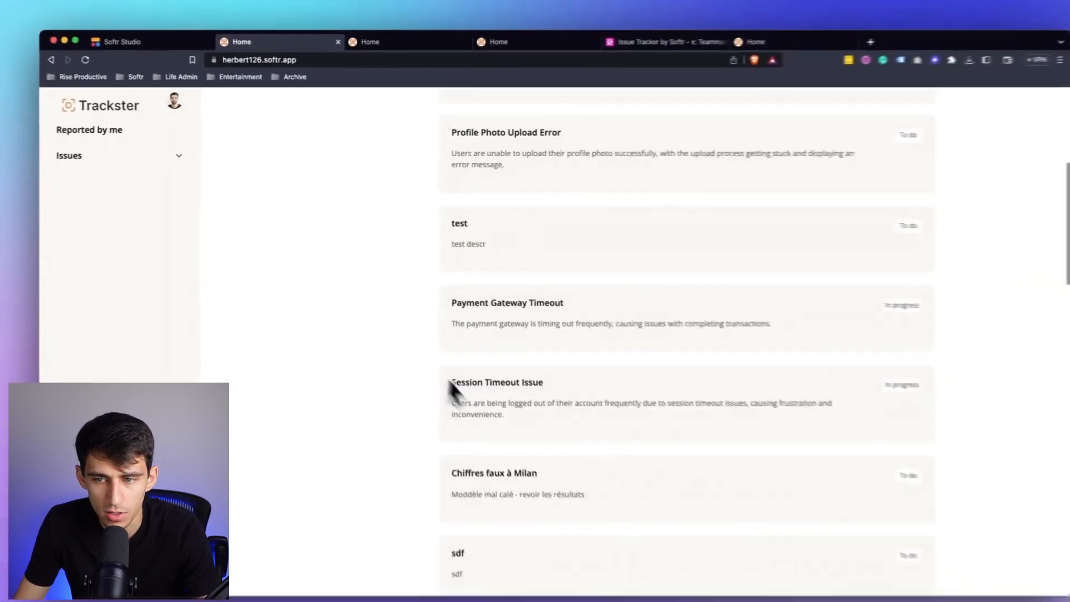
pyautogui.scroll(-20, 453, 385)
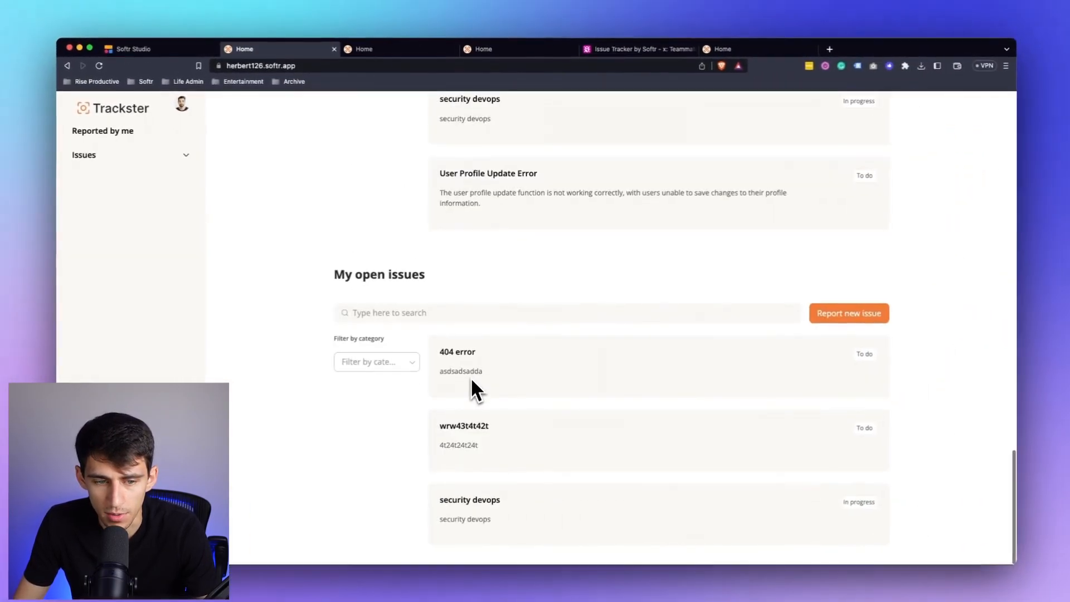
pyautogui.scroll(20, 473, 392)
# View the Closed, Reported by me and Open issue pages in the live app.
pyautogui.click(100, 155)
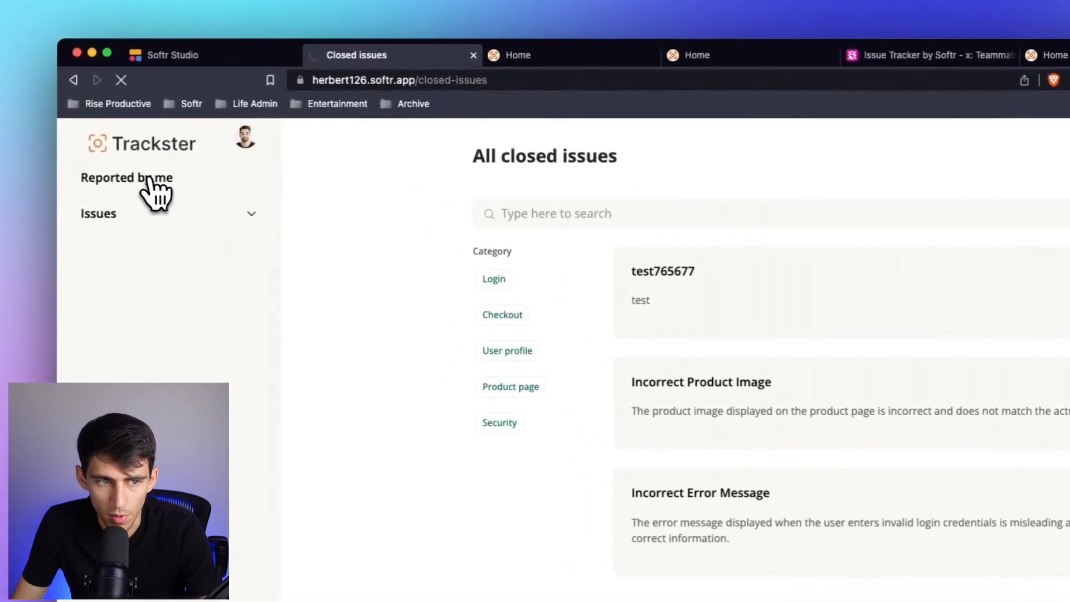
pyautogui.click(150, 179)
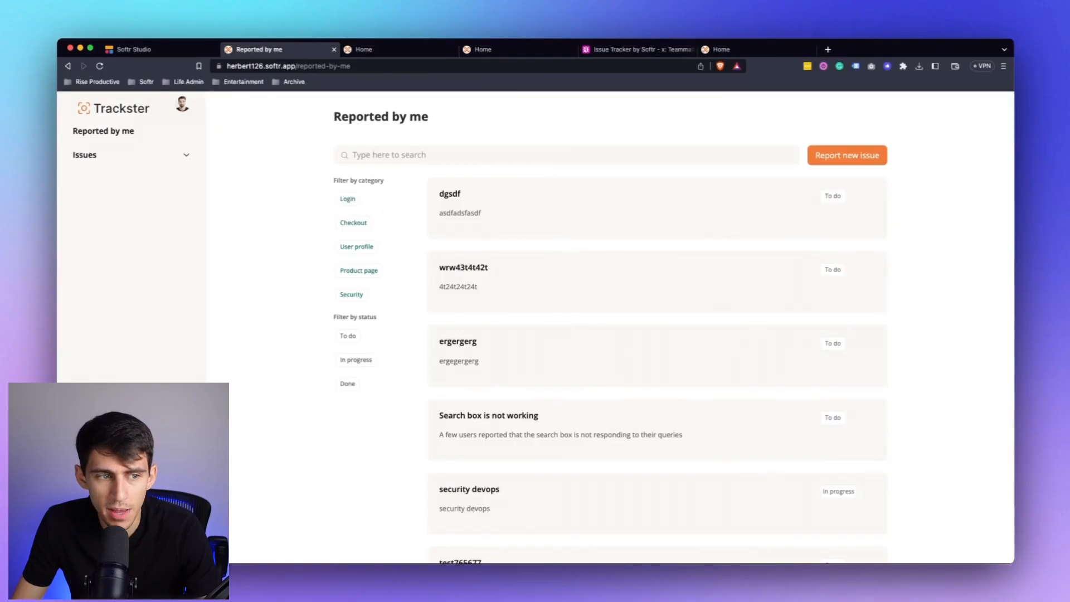
pyautogui.click(117, 158)
pyautogui.click(90, 215)
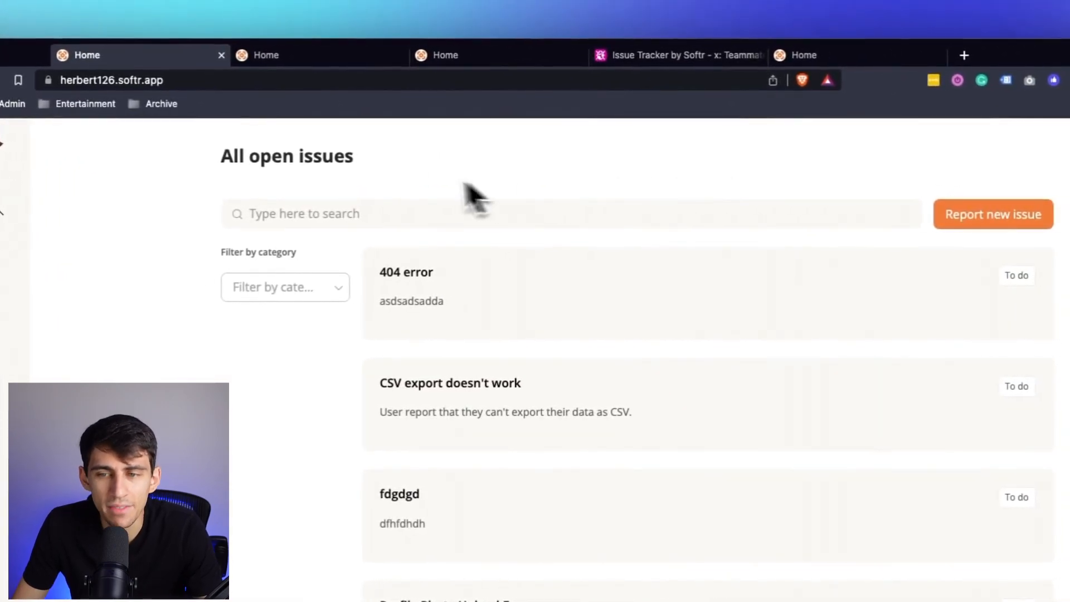
# Switch to Softr Studio and inspect the visibility settings of the All open issues list's "Report new issue" button.
pyautogui.click(137, 58)
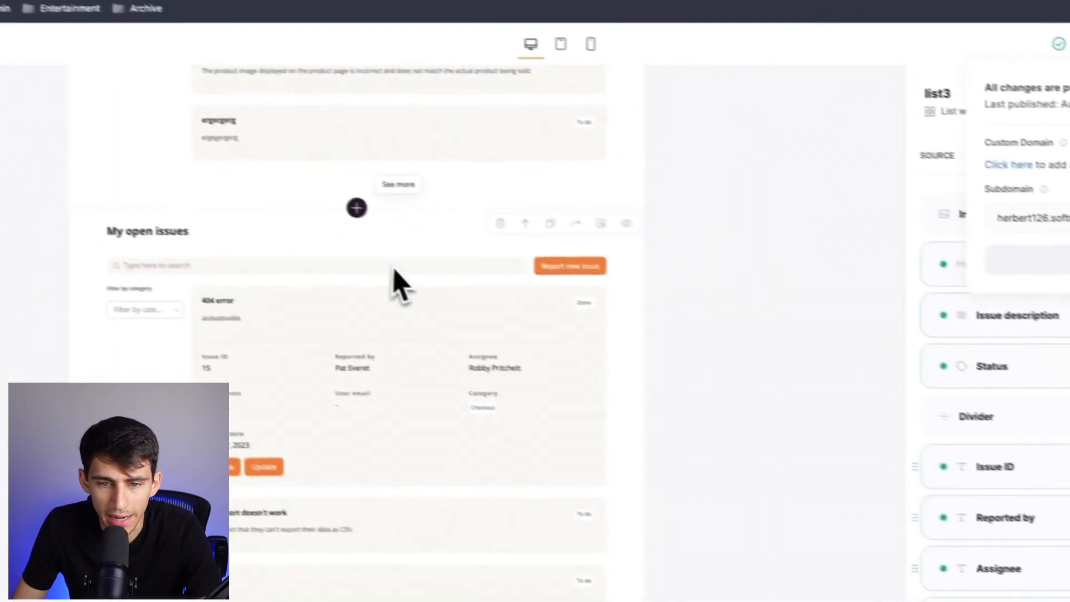
pyautogui.click(862, 216)
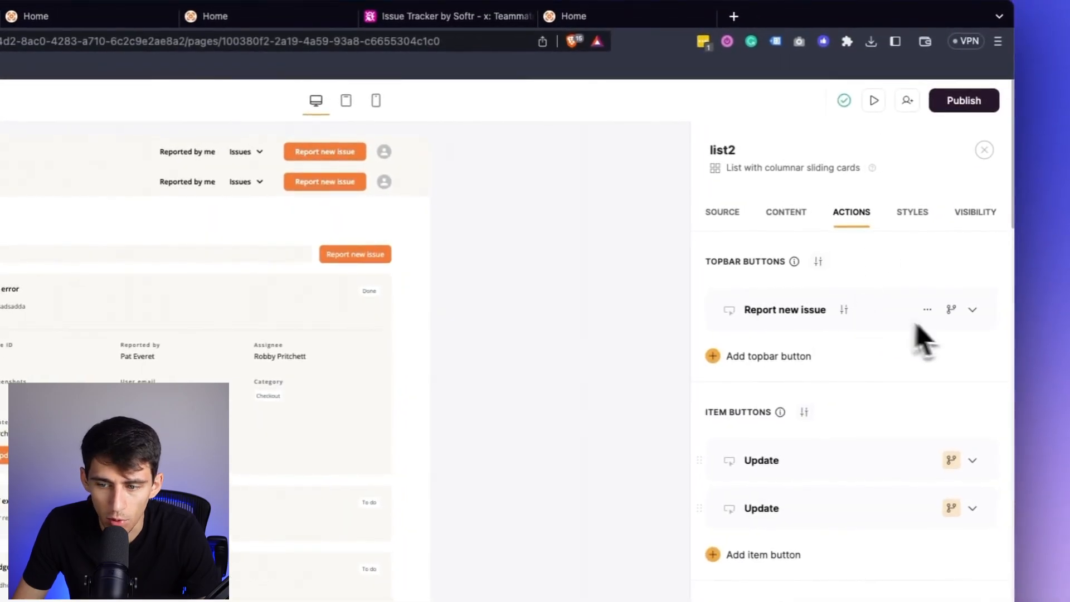
pyautogui.click(945, 311)
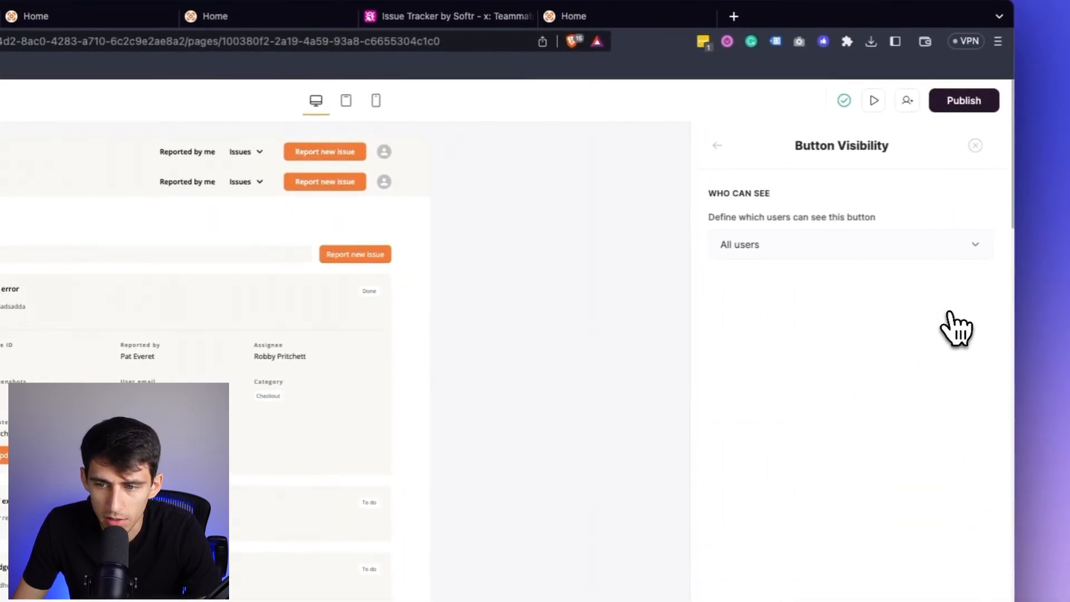
pyautogui.click(718, 146)
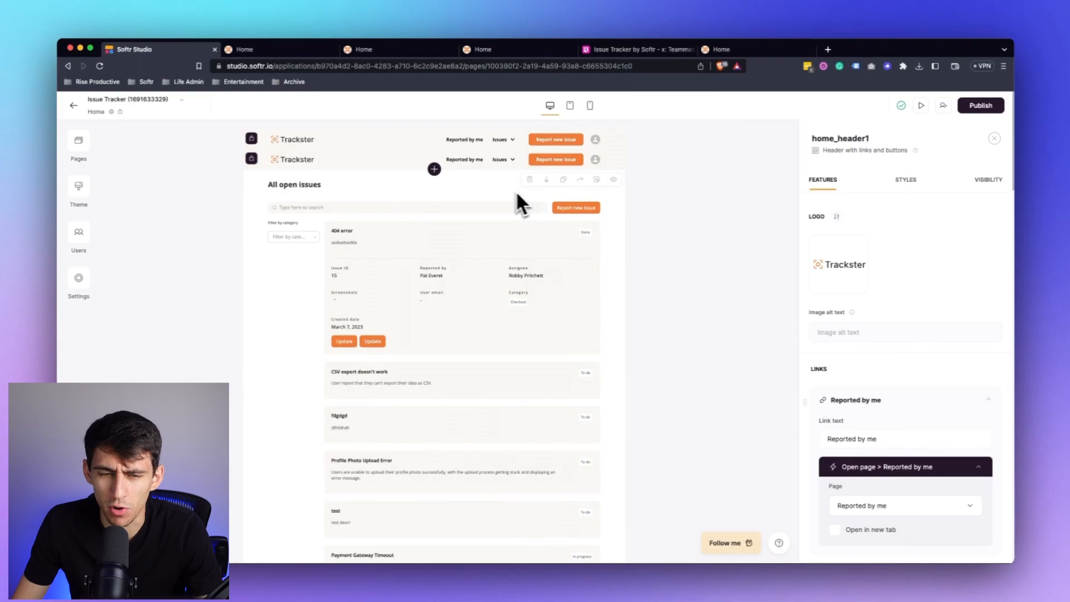
# Examine the user-group visibility and navigation links of the home_header1 block on the Home page.
pyautogui.click(371, 139)
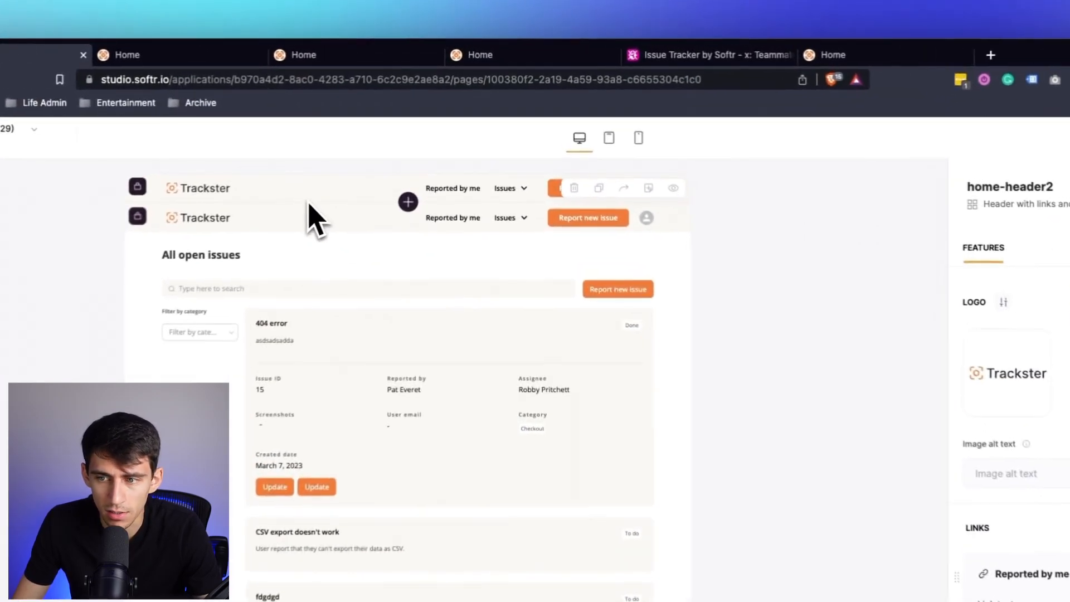
pyautogui.click(315, 219)
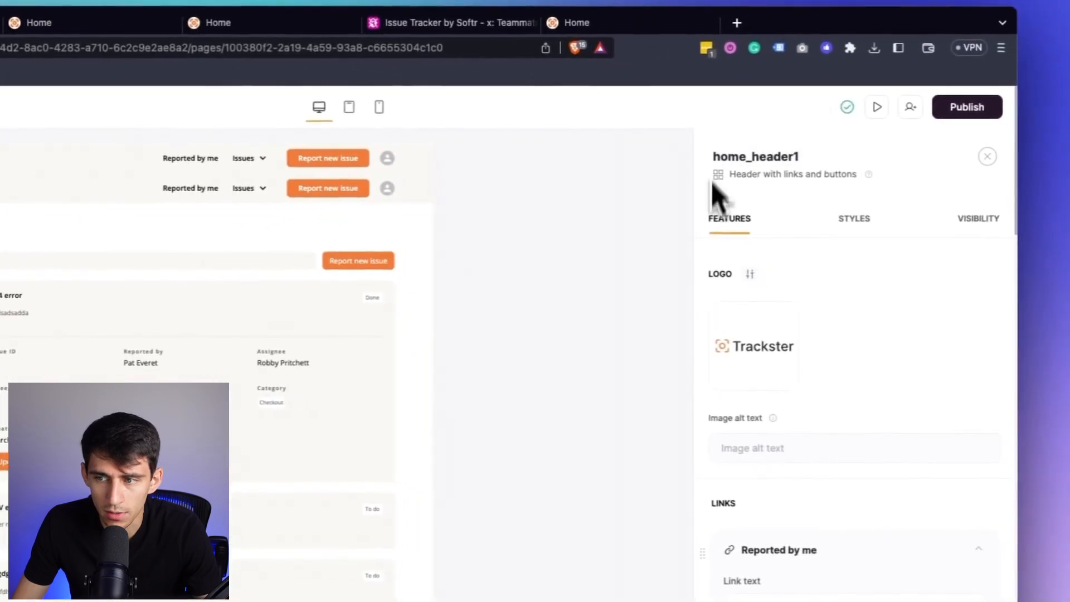
pyautogui.click(961, 220)
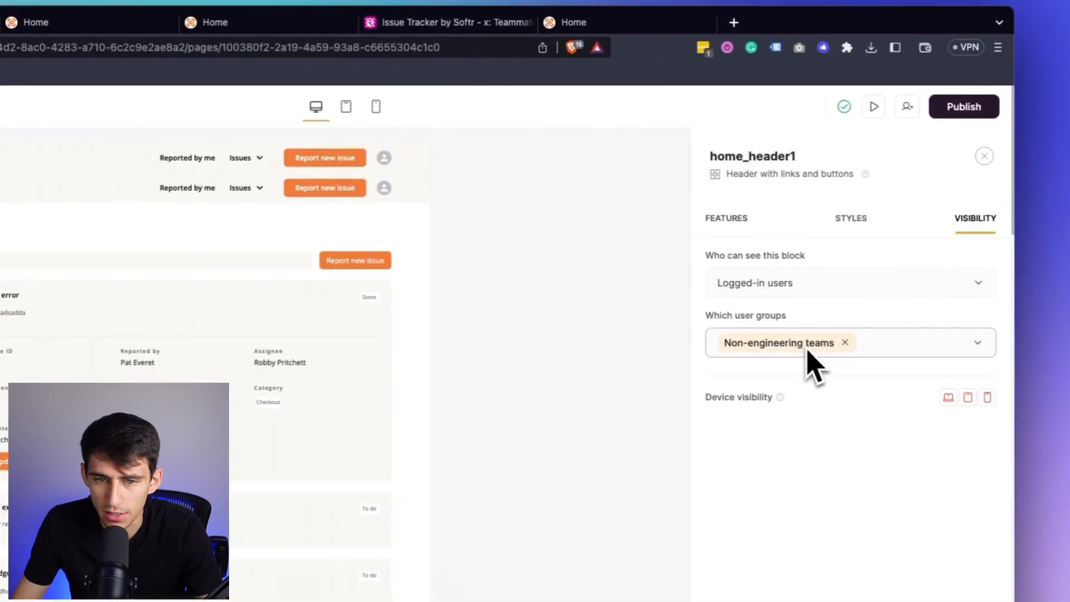
pyautogui.click(333, 202)
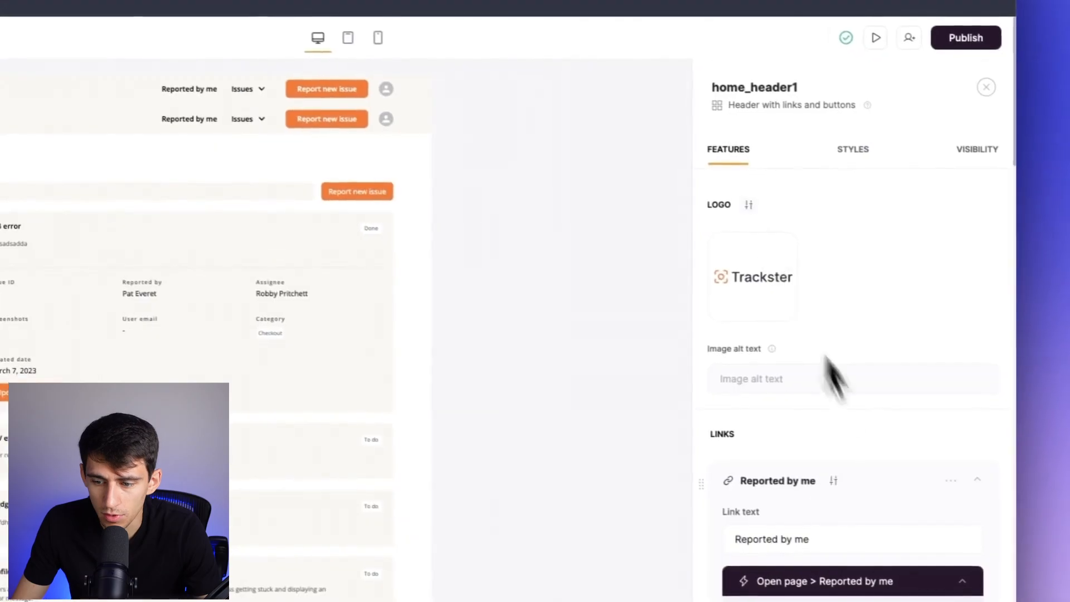
pyautogui.scroll(-8, 834, 379)
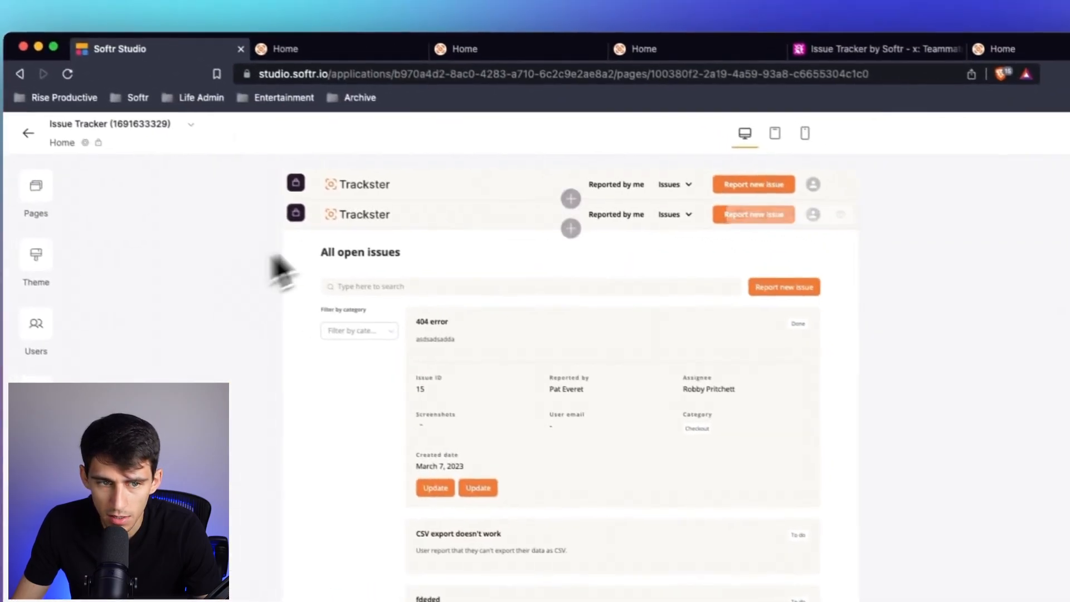
# Examine the home-header2 block's Issues sublinks and its visibility settings.
pyautogui.click(487, 193)
pyautogui.scroll(-10, 841, 415)
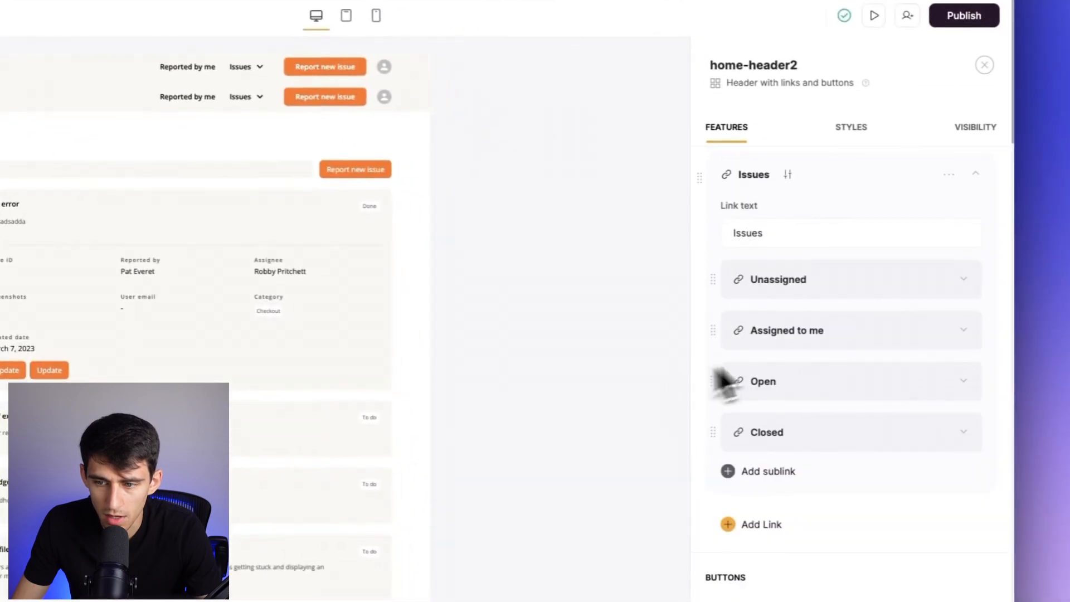
pyautogui.click(980, 136)
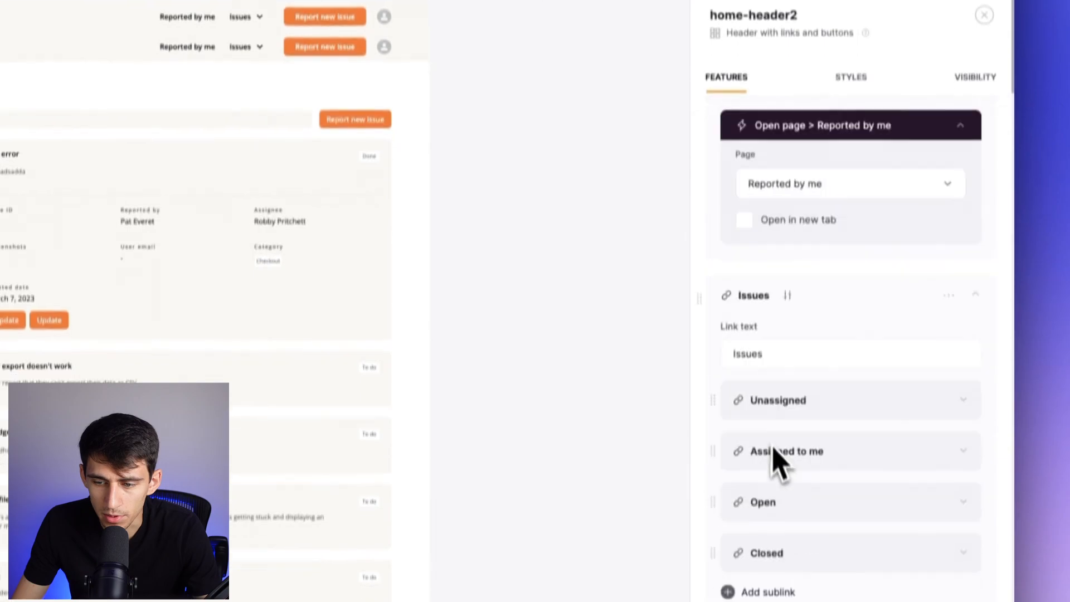
pyautogui.scroll(-2, 777, 449)
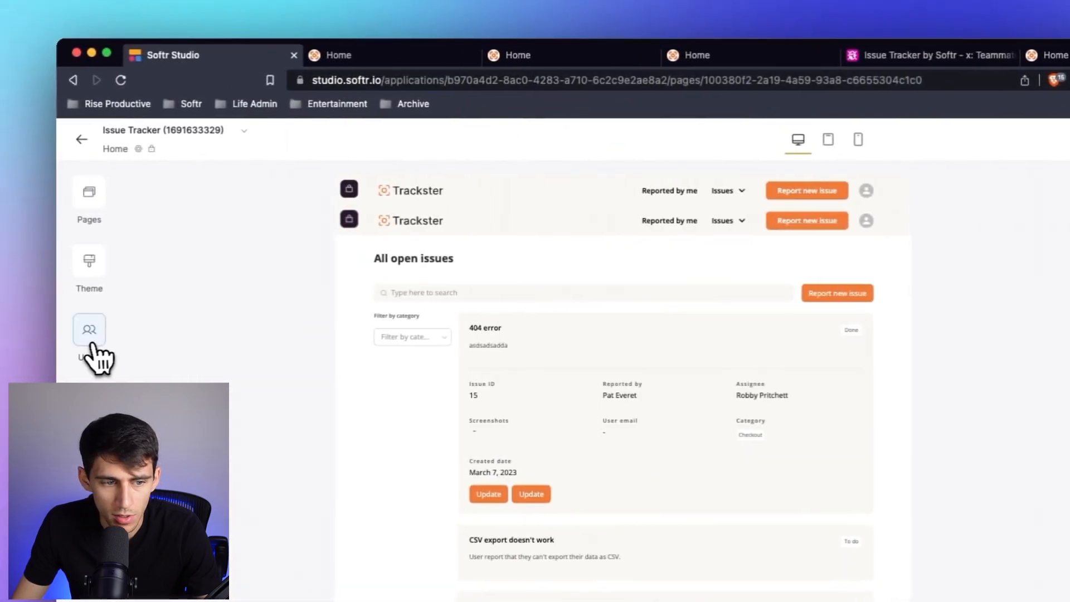
# Check the app's Users list, then switch to the live app to view its Issues menu and the "404 error" issue details.
pyautogui.click(84, 330)
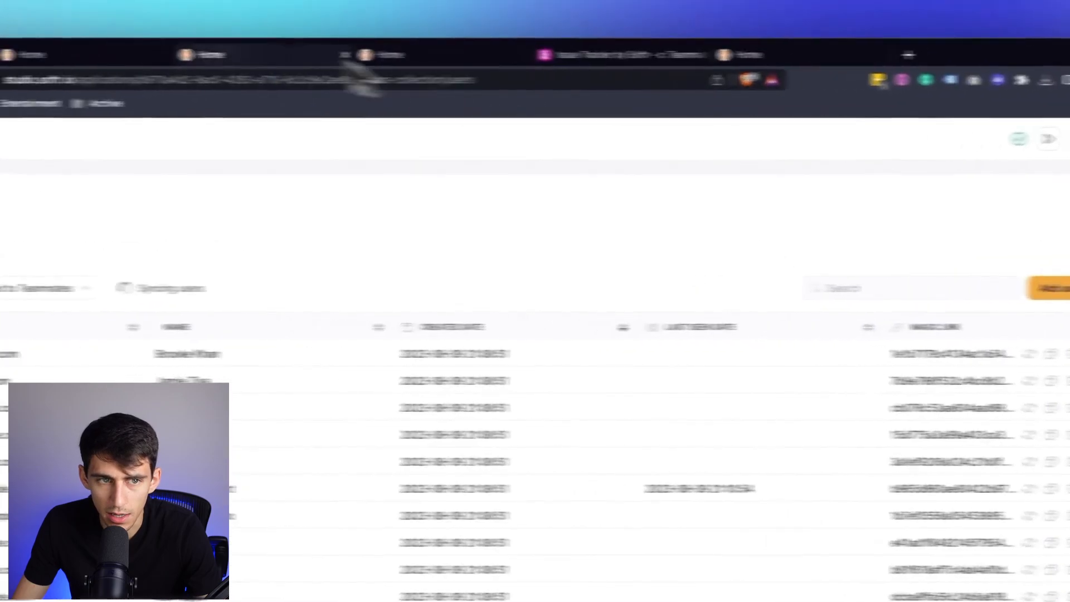
pyautogui.click(535, 50)
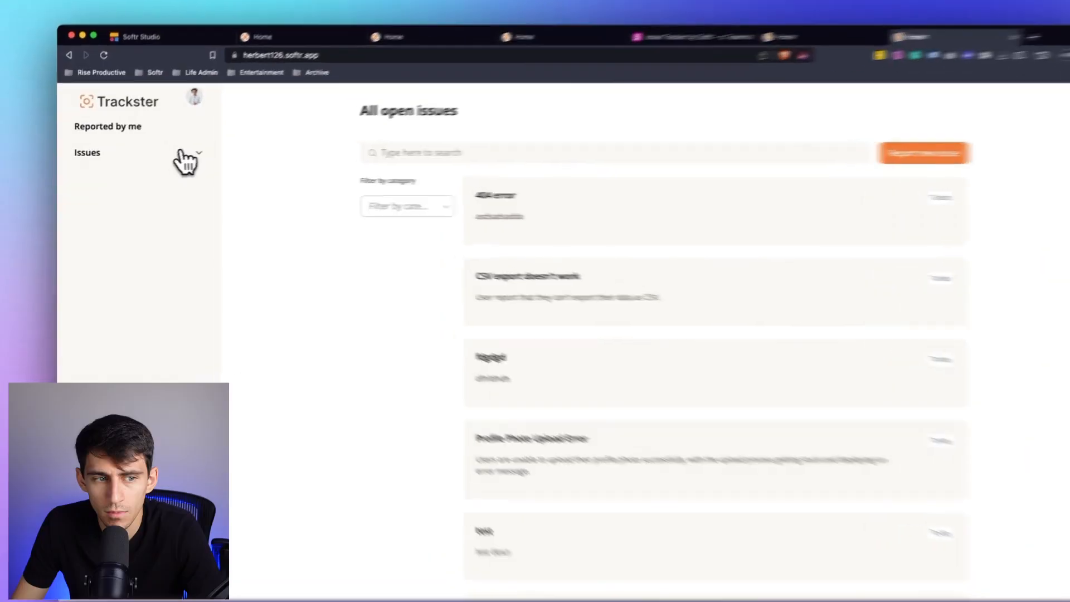
pyautogui.click(185, 160)
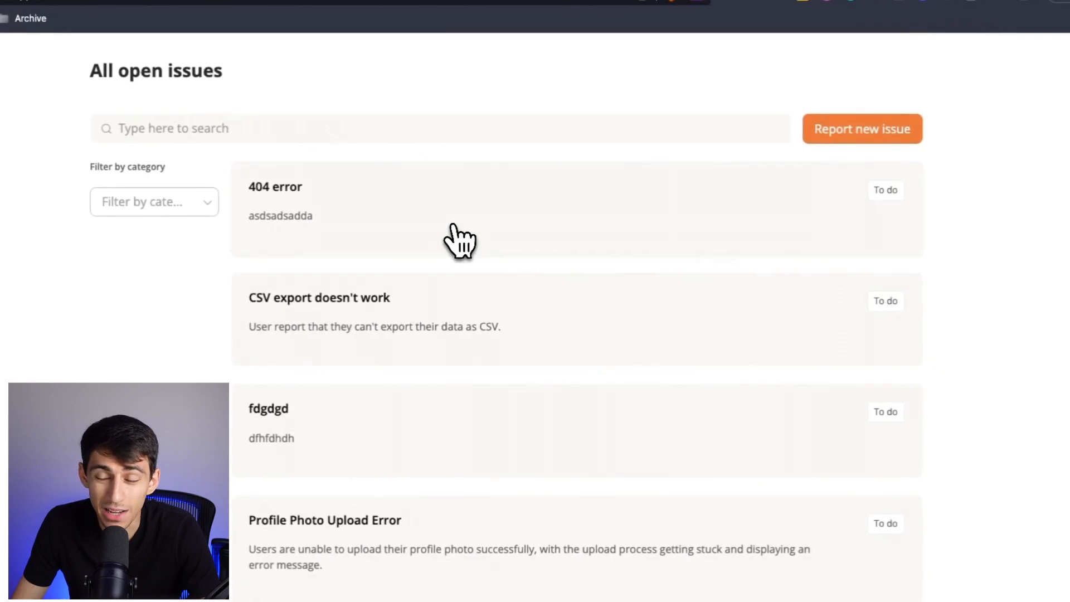
pyautogui.click(457, 241)
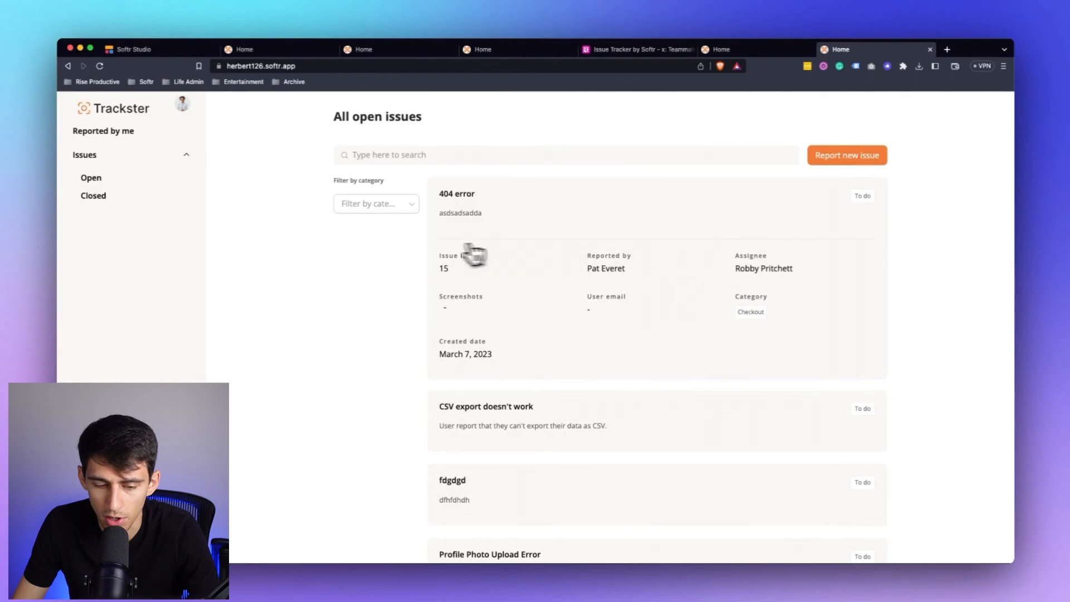
pyautogui.click(552, 278)
# Submit a new issue titled "This Video Won't Work", described "I tried recording and I just was bad.", with category Product page and the user's email.
pyautogui.click(851, 159)
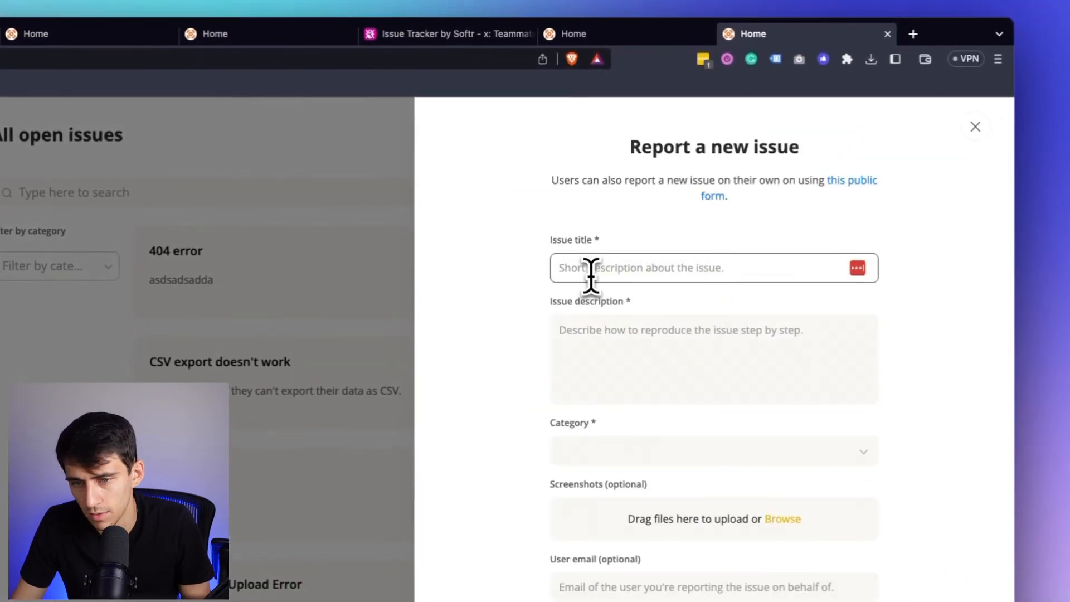
pyautogui.click(590, 268)
pyautogui.write("This video Won't Work")
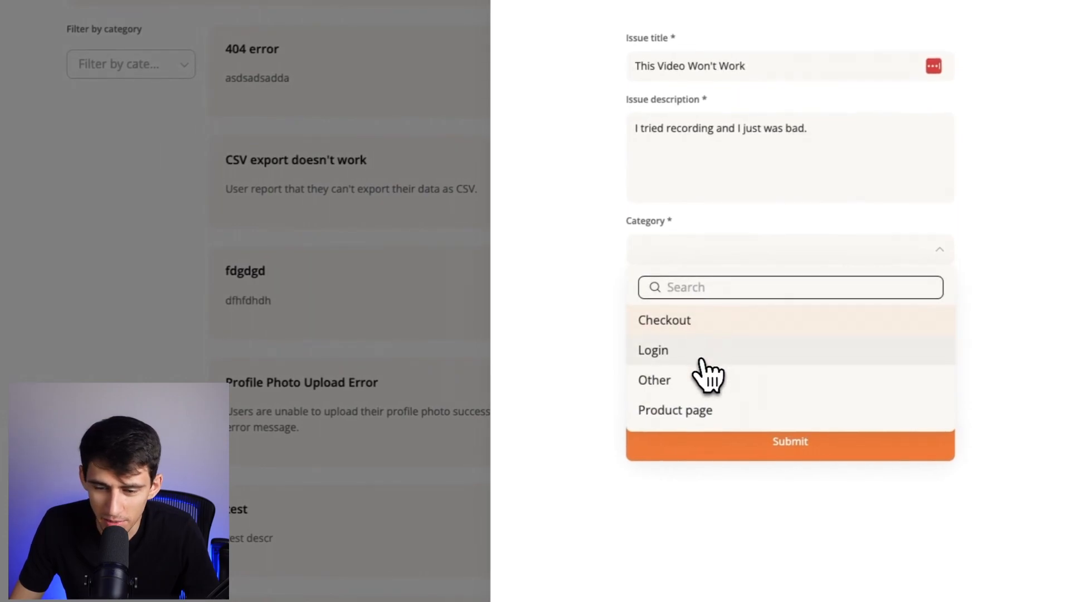
pyautogui.click(693, 411)
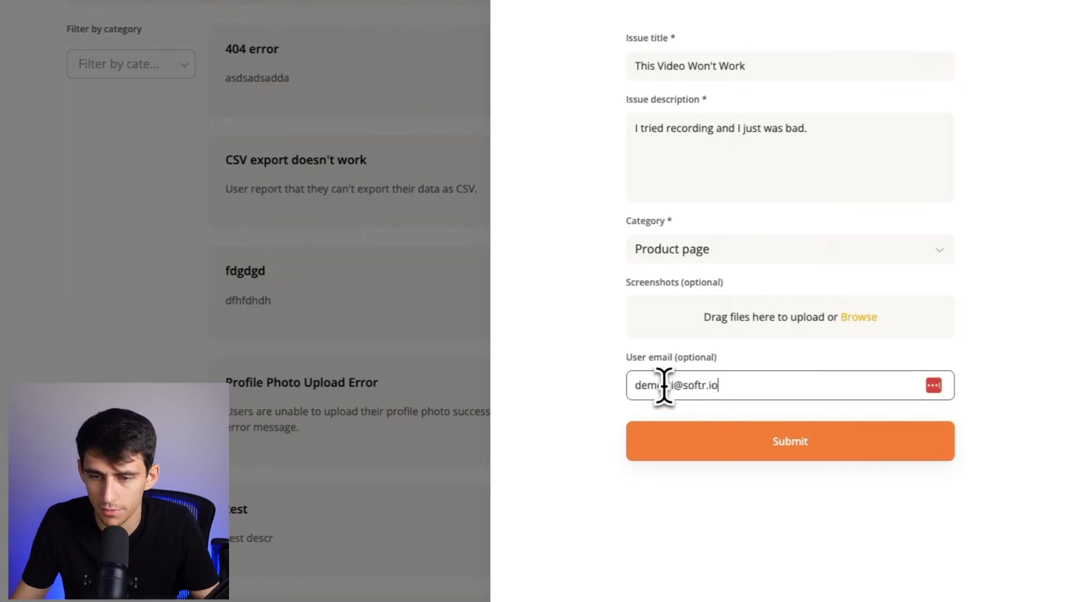
pyautogui.click(739, 447)
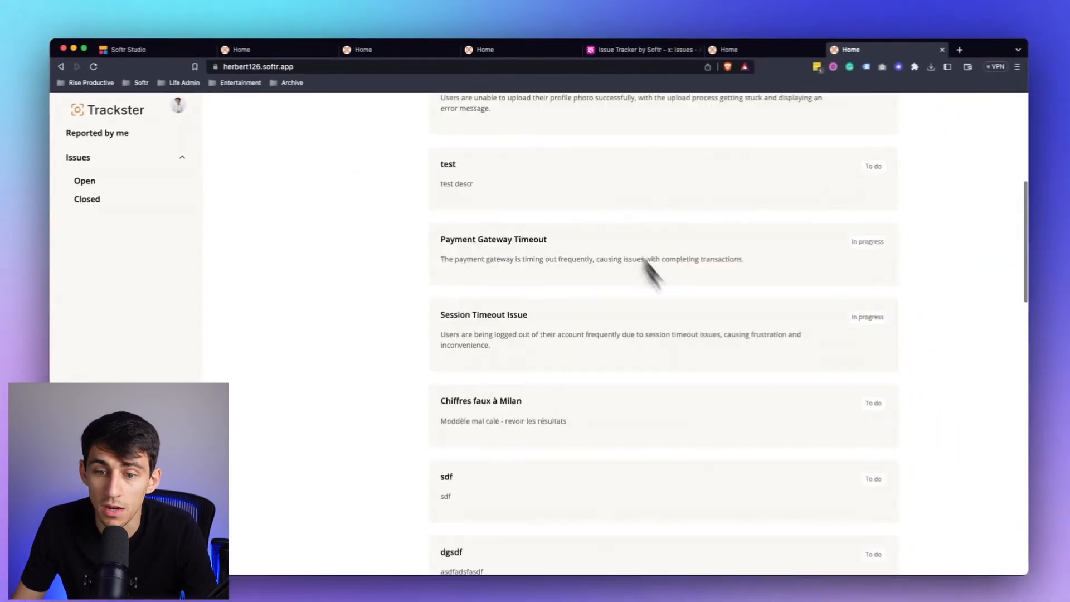
# Return to Softr Studio and inspect the Open page action of the Home issue list's "Report new issue" button.
pyautogui.scroll(6, 641, 271)
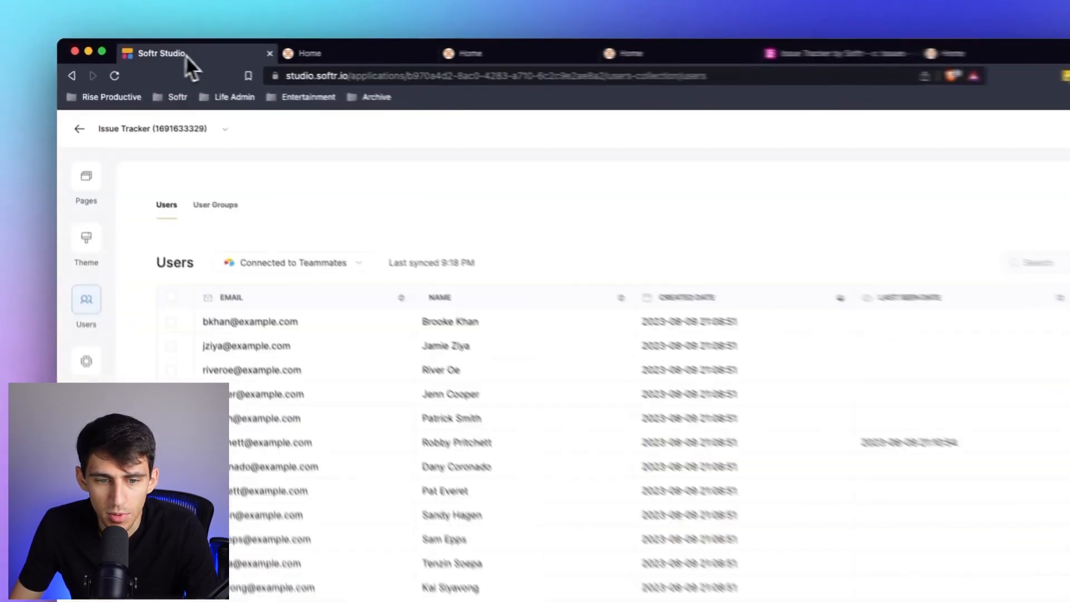
pyautogui.click(86, 177)
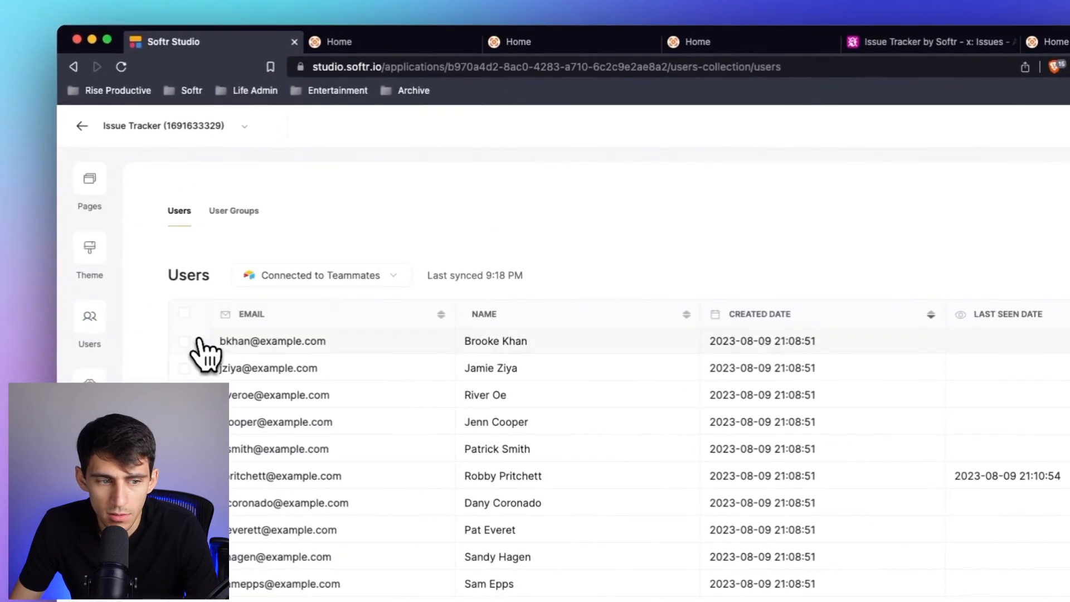
pyautogui.click(718, 199)
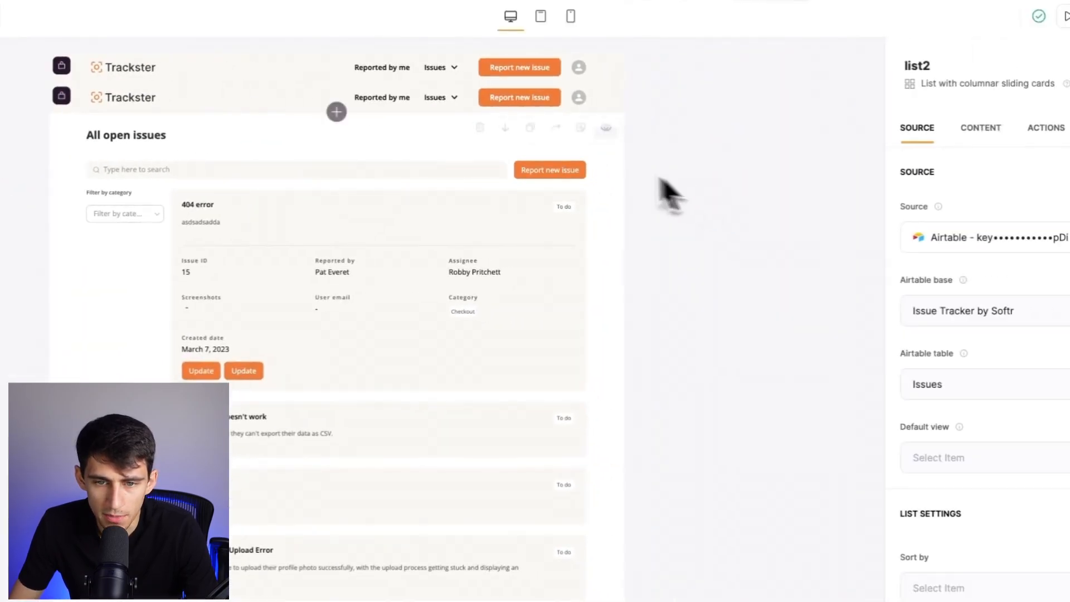
pyautogui.click(1046, 127)
pyautogui.click(847, 265)
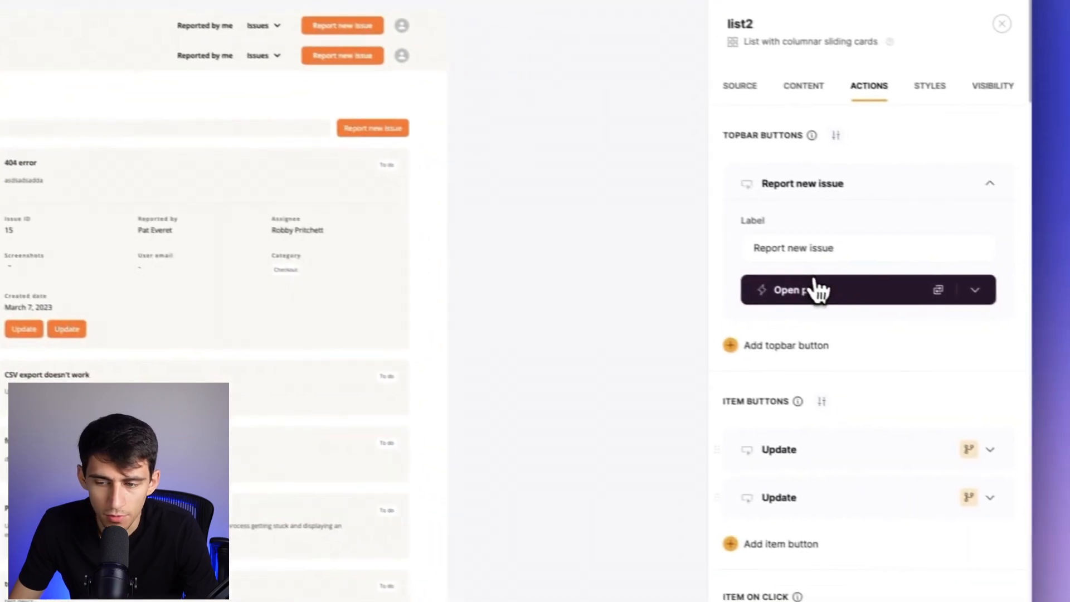
pyautogui.click(819, 290)
pyautogui.scroll(-3, 796, 417)
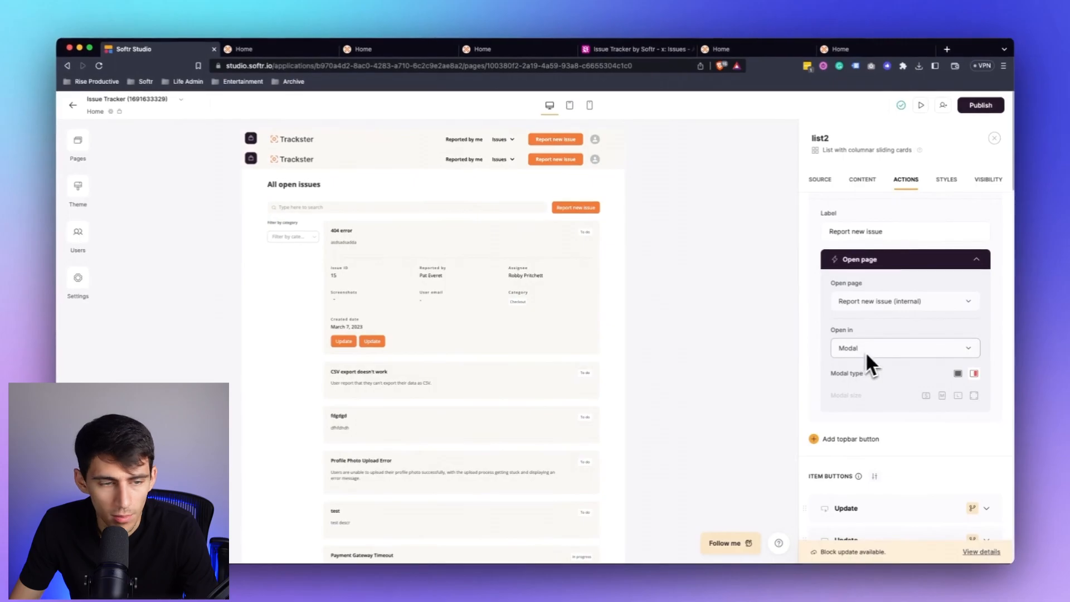
# Open the Report new issue (internal) page and examine its form's data source, fields and the hidden field mapped to Reported by teammate.
pyautogui.click(69, 139)
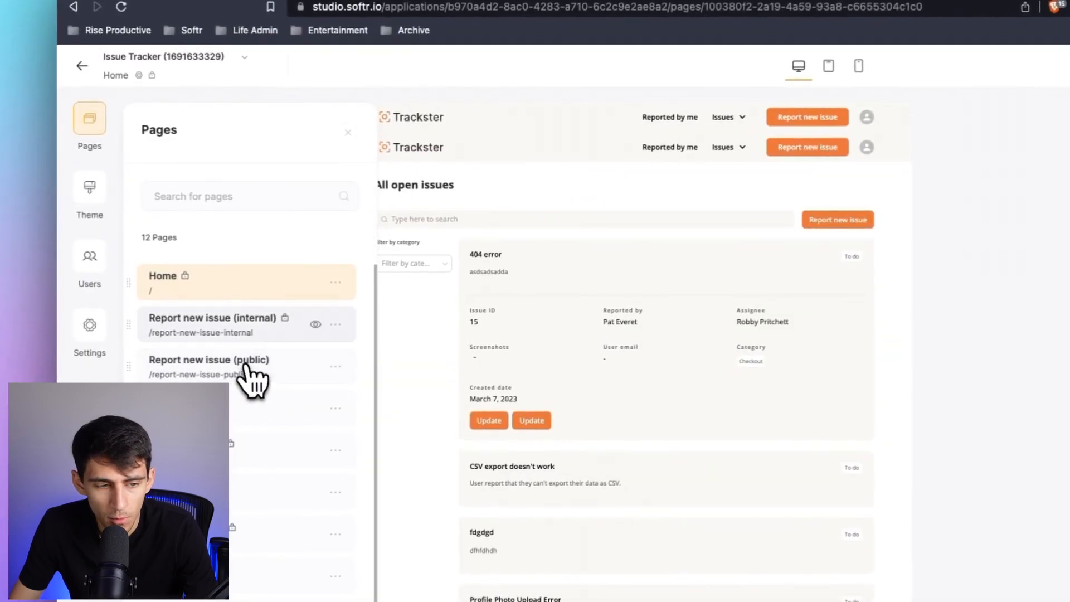
pyautogui.click(240, 334)
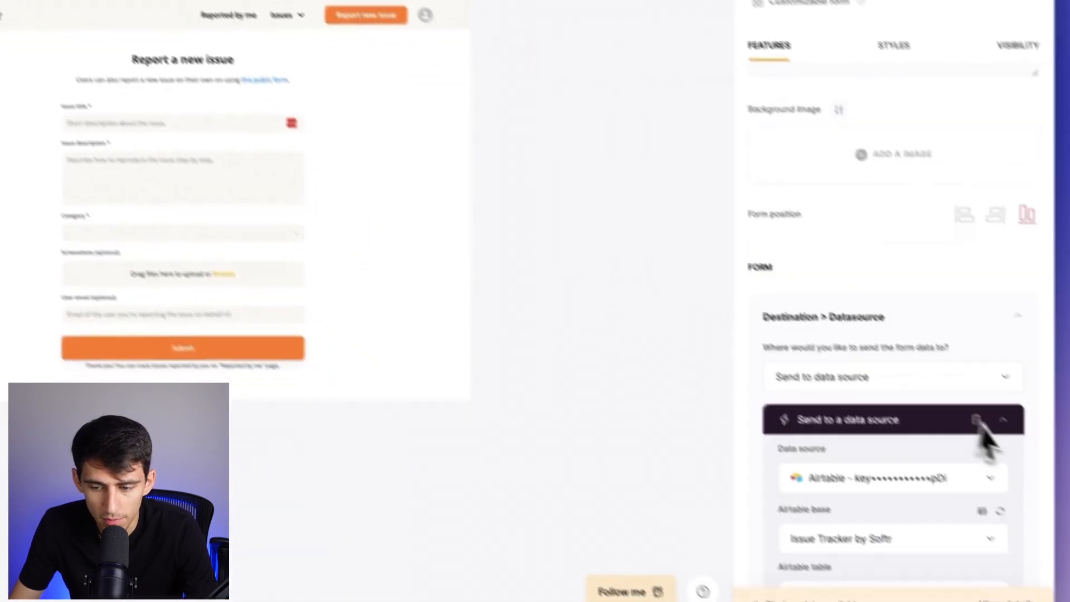
pyautogui.scroll(-3, 850, 384)
pyautogui.scroll(-1, 844, 369)
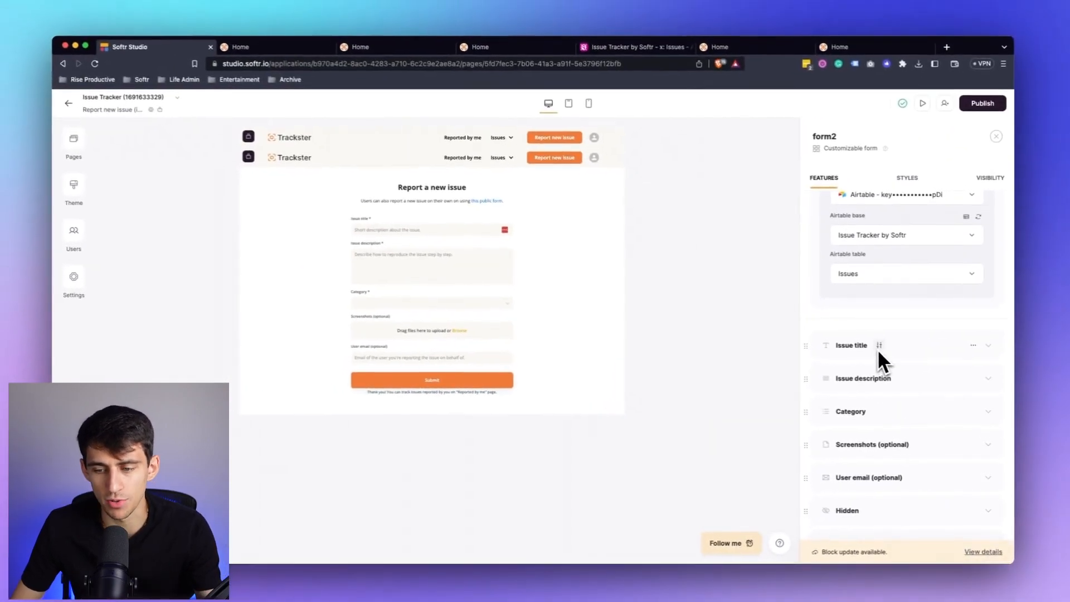
pyautogui.scroll(-3, 881, 346)
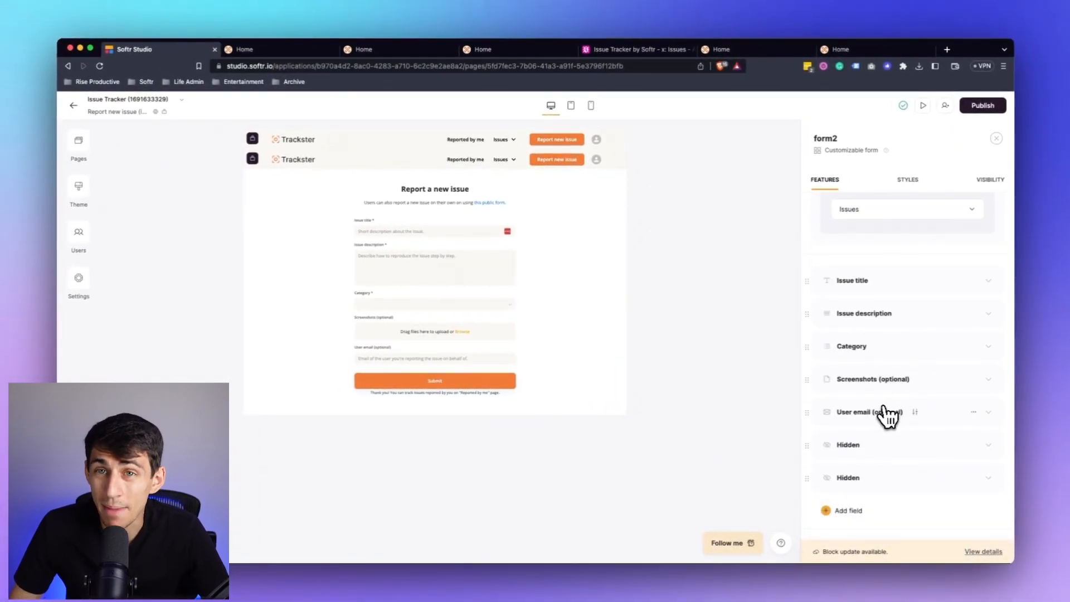
pyautogui.click(856, 458)
pyautogui.scroll(-5, 854, 424)
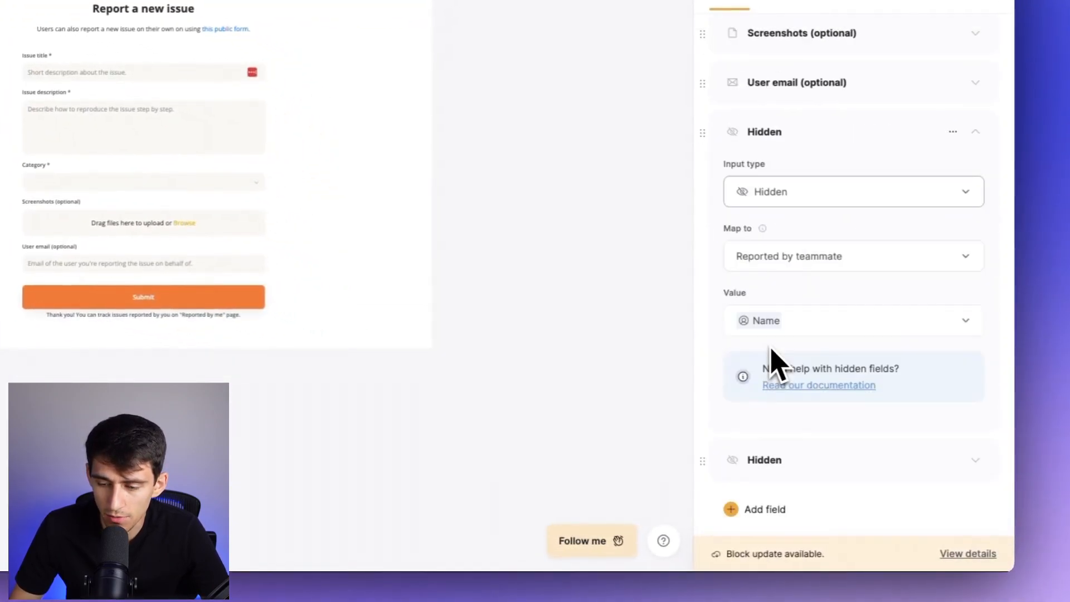
# Check the logged-in user attribute options for the hidden Reported by teammate field without changing its value.
pyautogui.click(850, 331)
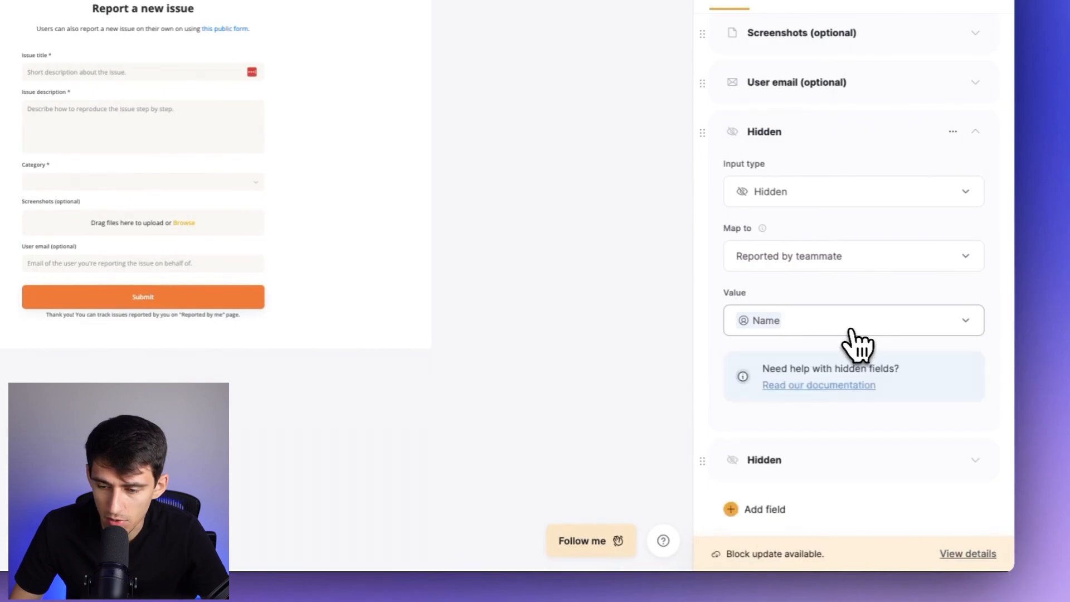
pyautogui.scroll(-1, 850, 330)
pyautogui.scroll(-2, 815, 396)
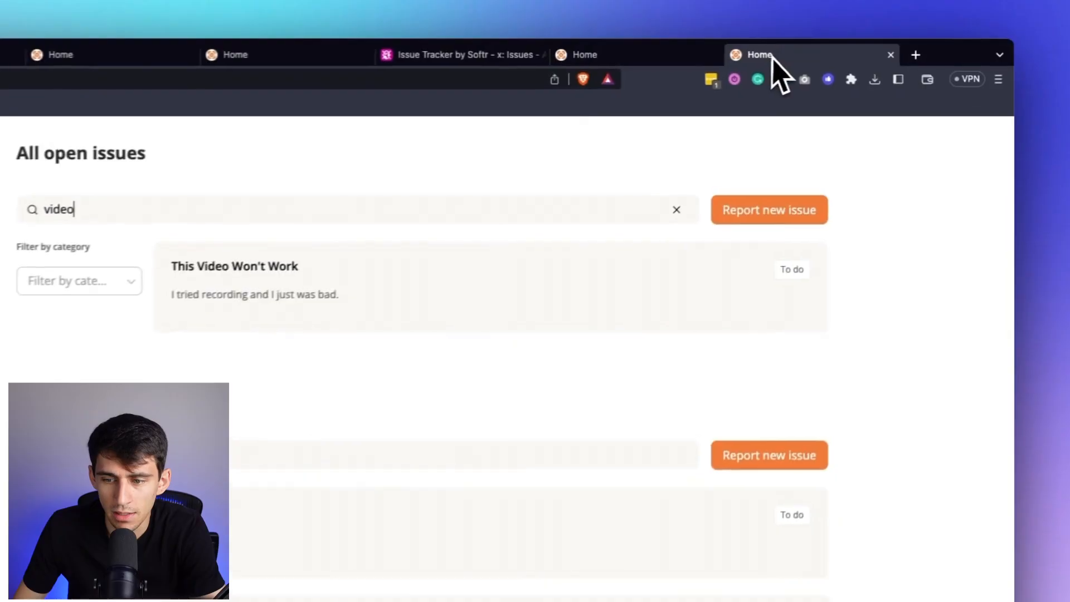
# Switch to the live app and examine the "This Video Won't Work" issue's details and Update issue form, closing the form without saving.
pyautogui.click(747, 269)
pyautogui.click(788, 272)
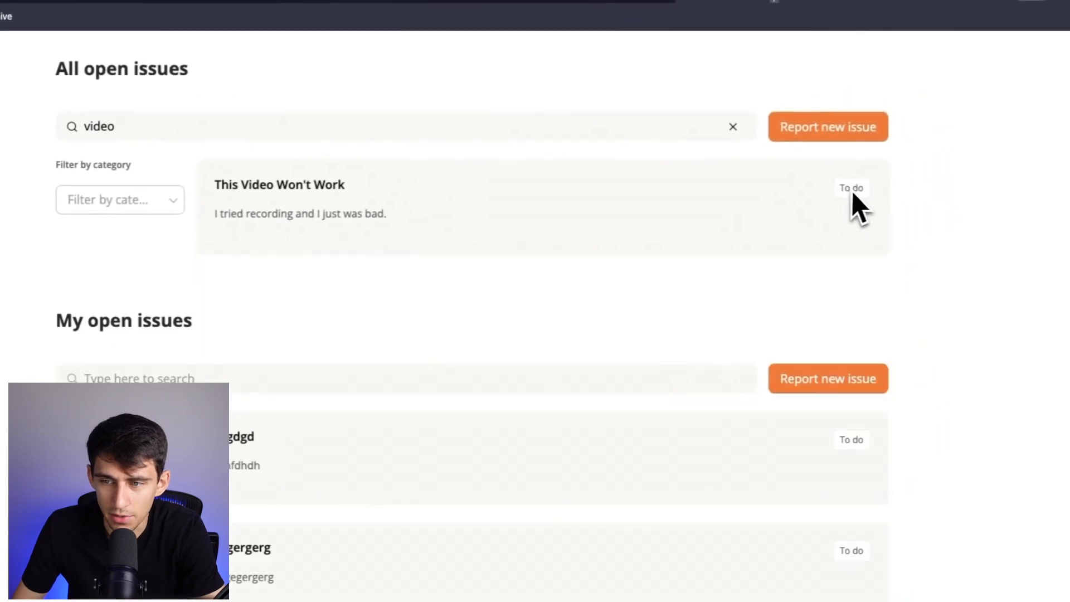
pyautogui.click(851, 190)
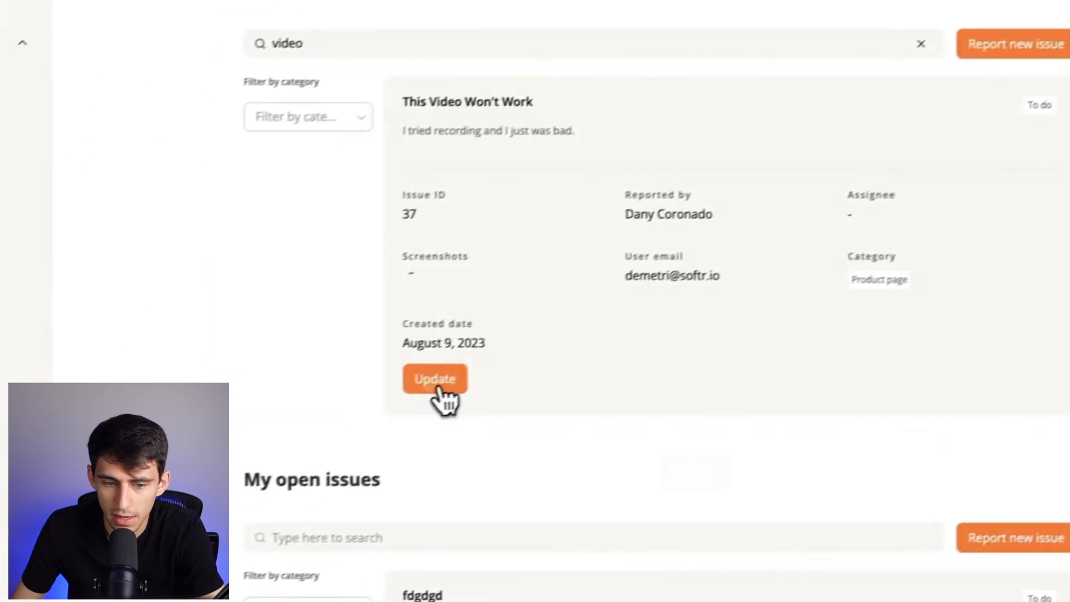
pyautogui.click(433, 388)
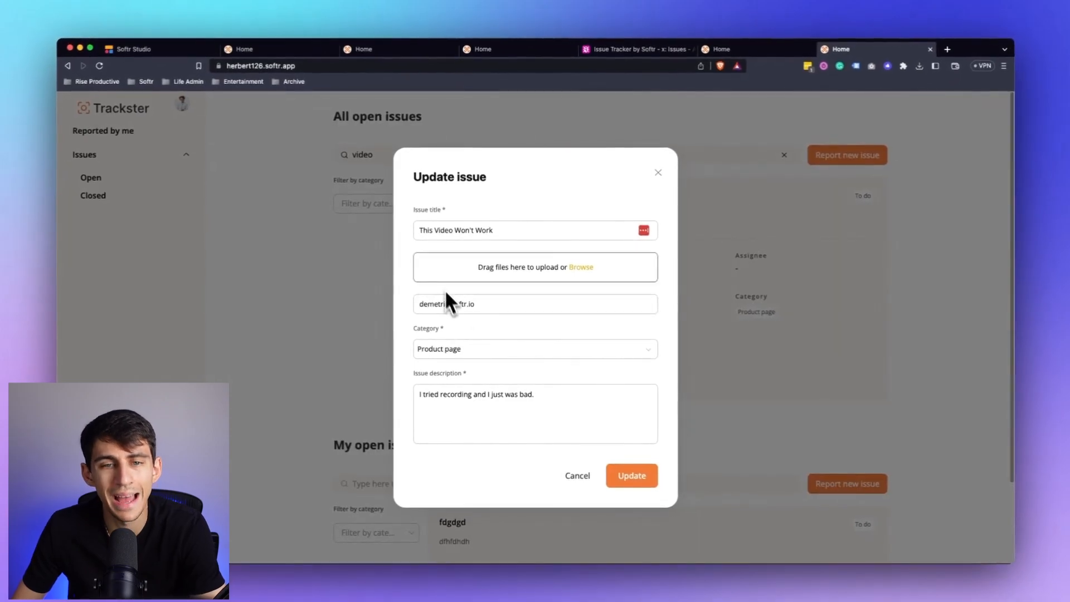
pyautogui.click(658, 173)
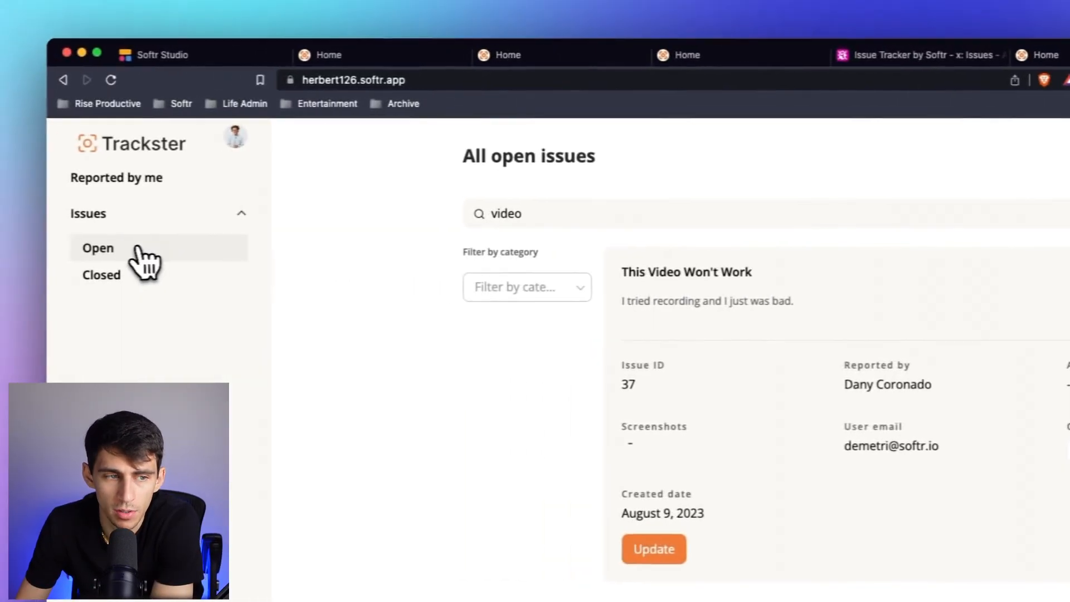
pyautogui.click(102, 222)
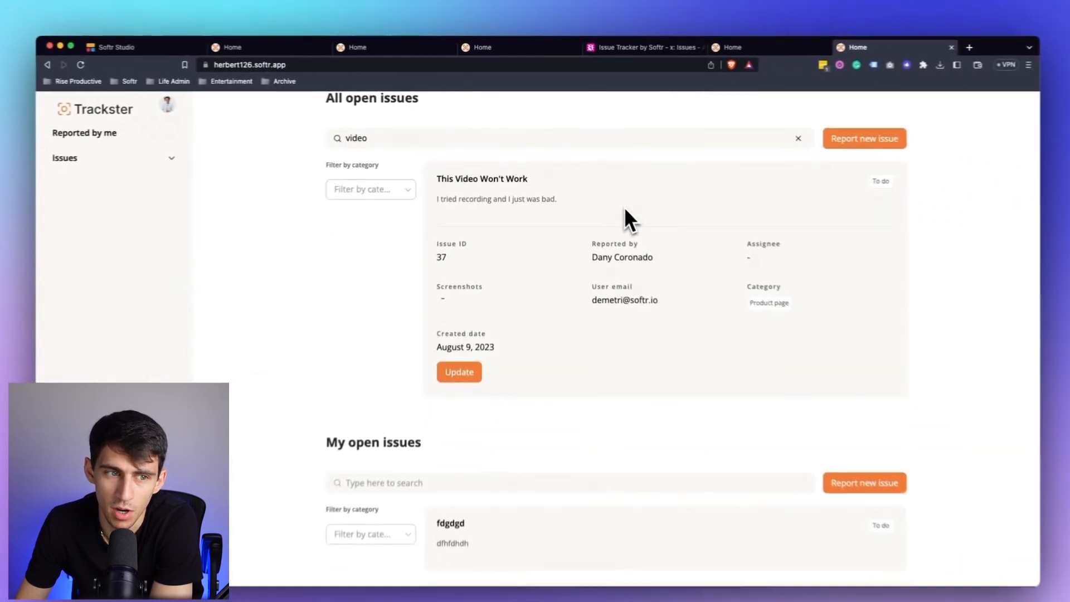
pyautogui.scroll(1, 391, 186)
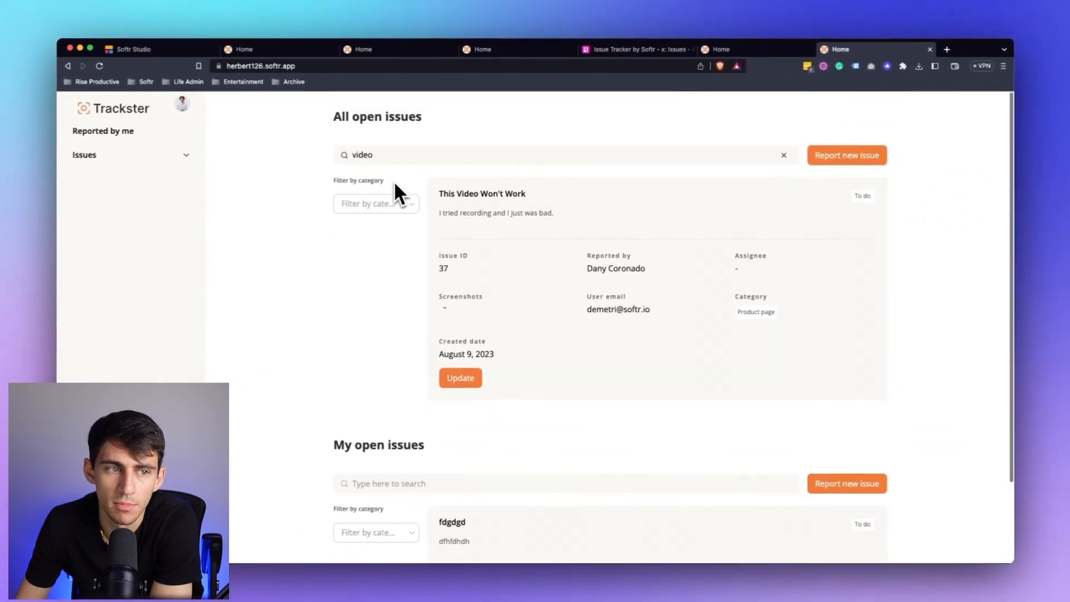
# Return to Softr Studio and open the Edit record action of the second Update button in the Home page's All open issues list.
pyautogui.click(169, 48)
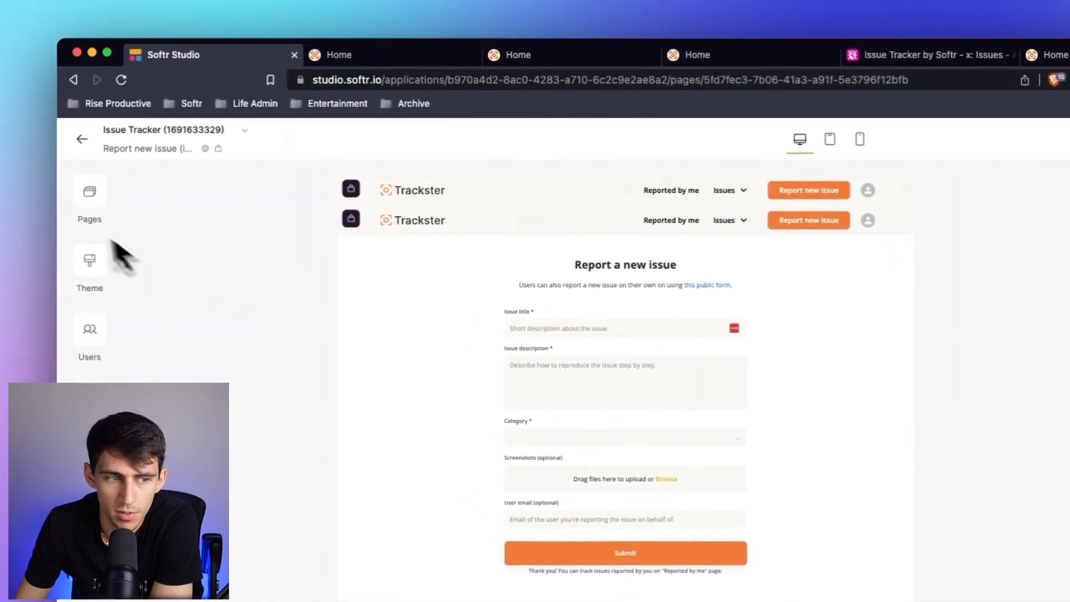
pyautogui.click(86, 201)
pyautogui.click(167, 346)
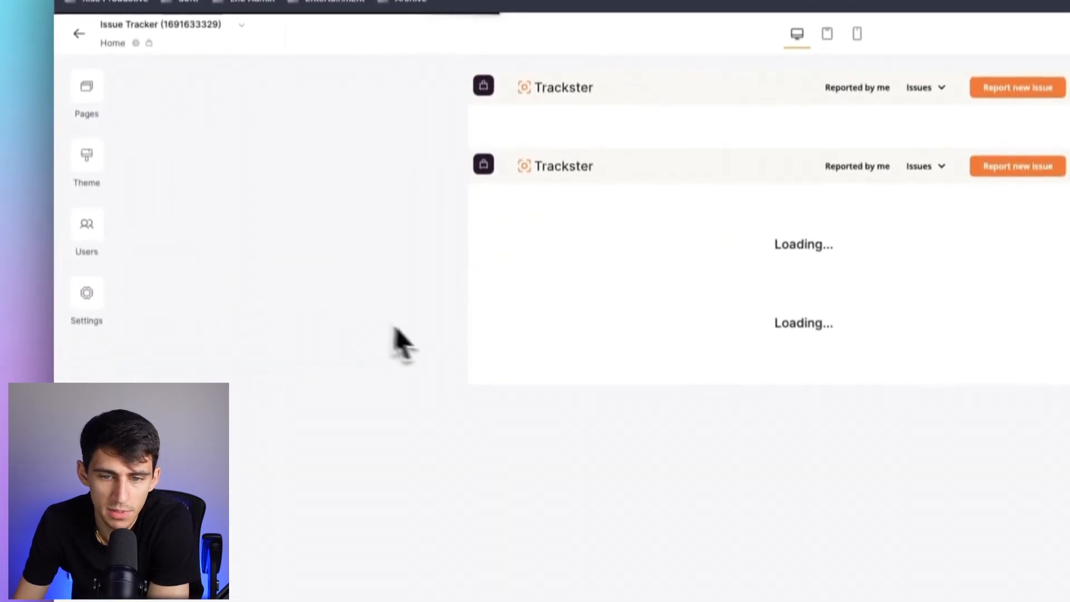
pyautogui.click(668, 226)
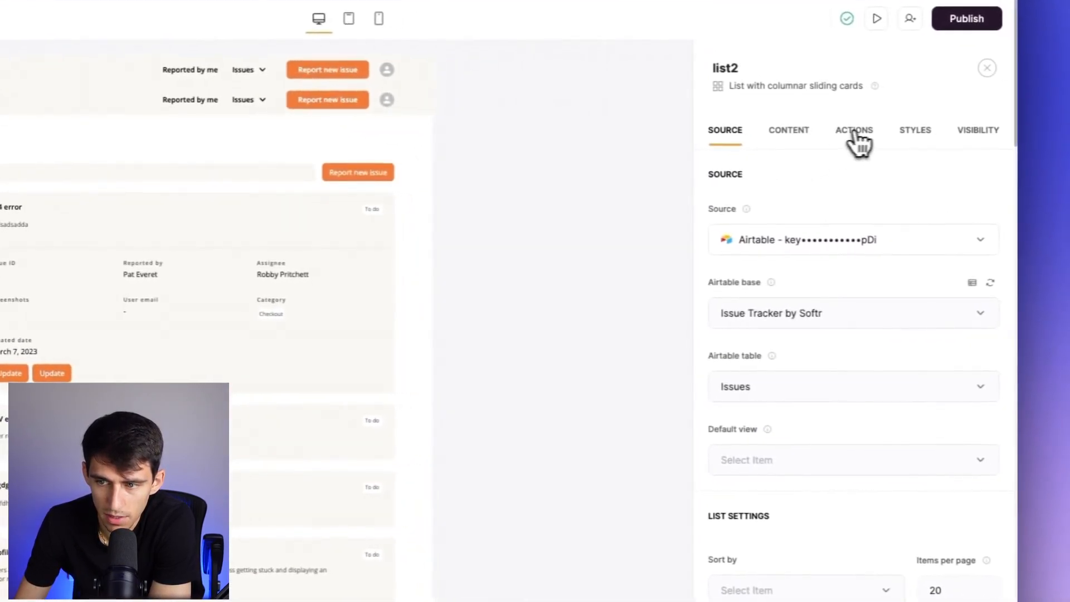
pyautogui.click(1048, 160)
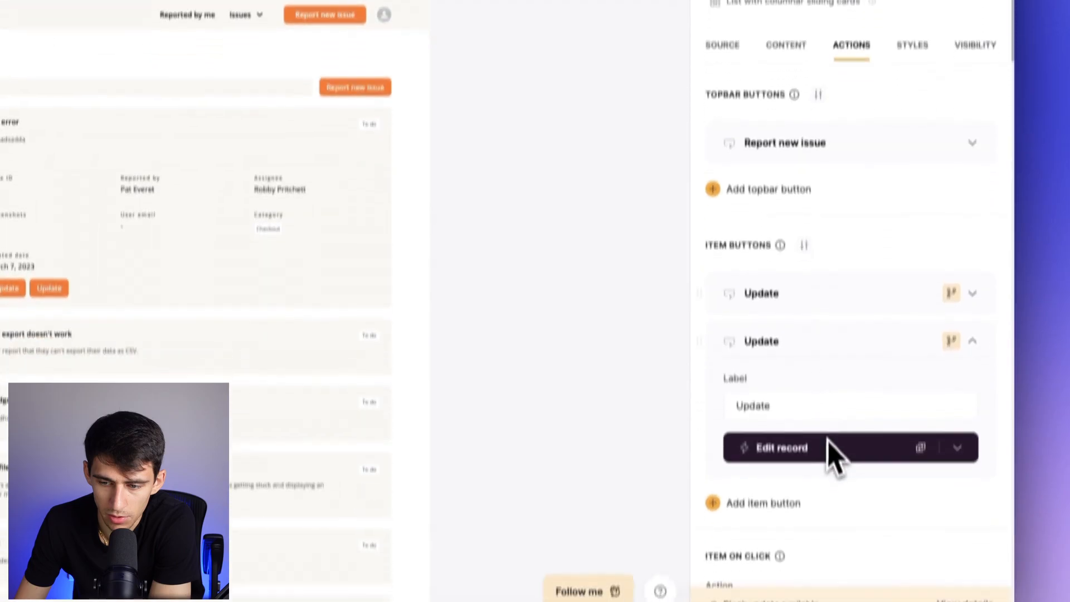
pyautogui.click(811, 378)
pyautogui.click(800, 359)
pyautogui.scroll(-4, 801, 221)
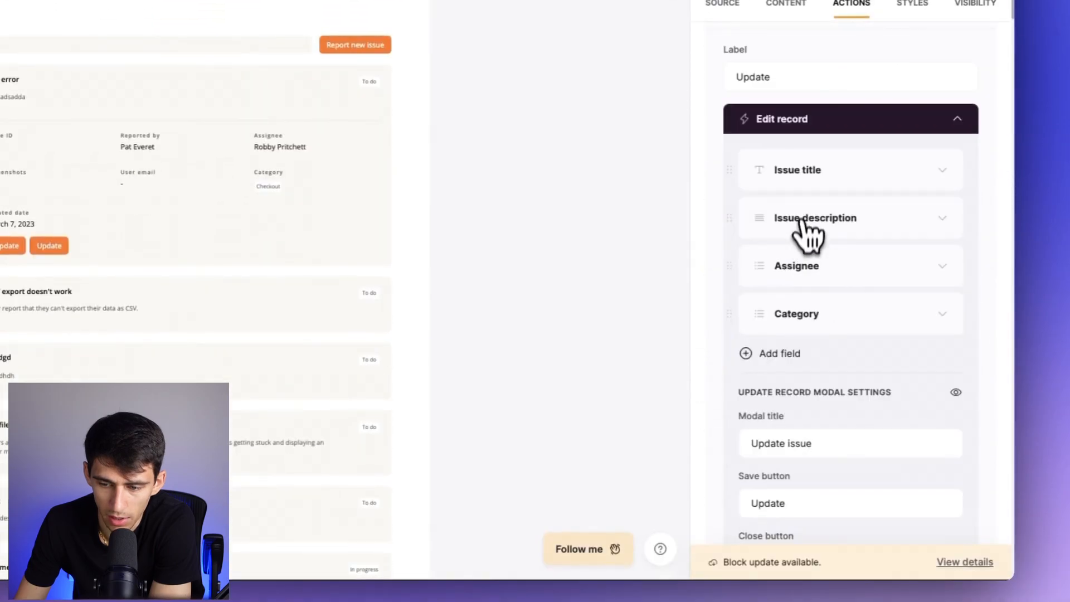
# Add a Dropdown field mapped to Status to the Update button's edit form and review its synced options.
pyautogui.click(777, 357)
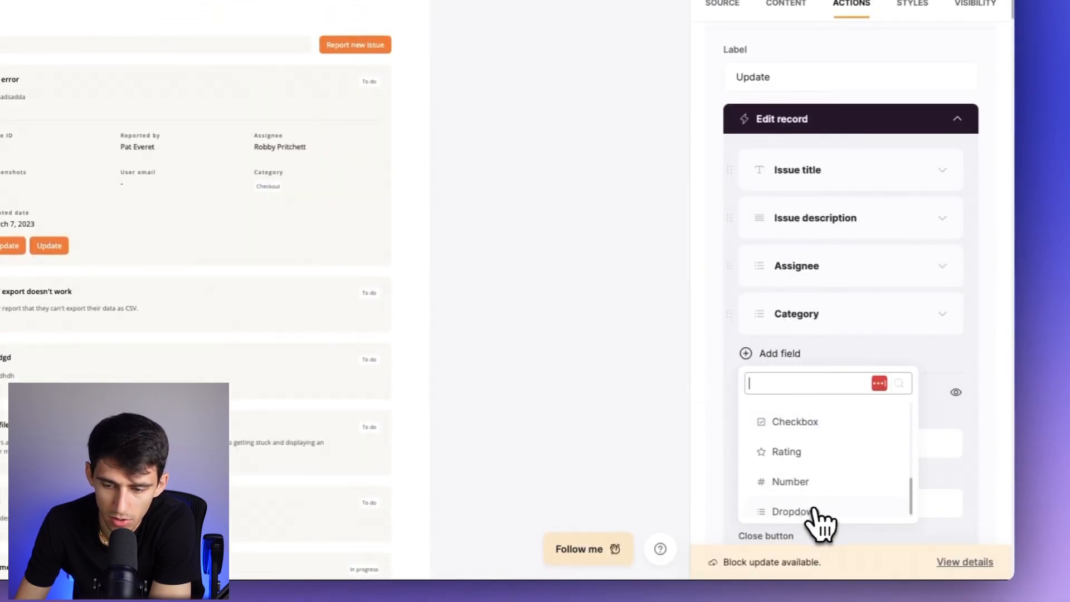
pyautogui.click(791, 511)
pyautogui.scroll(-2, 841, 429)
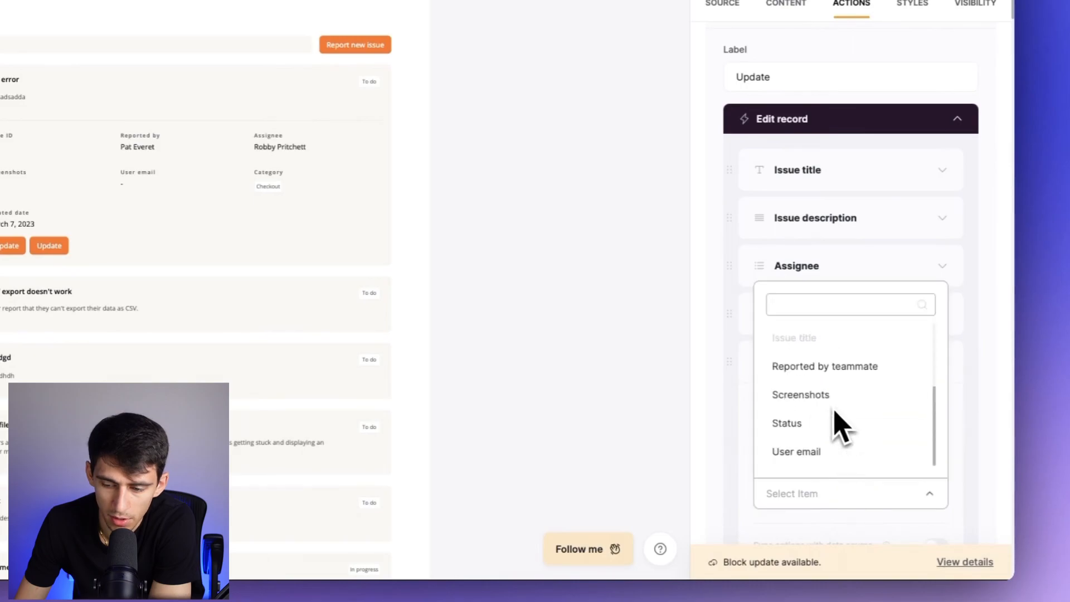
pyautogui.scroll(-2, 836, 418)
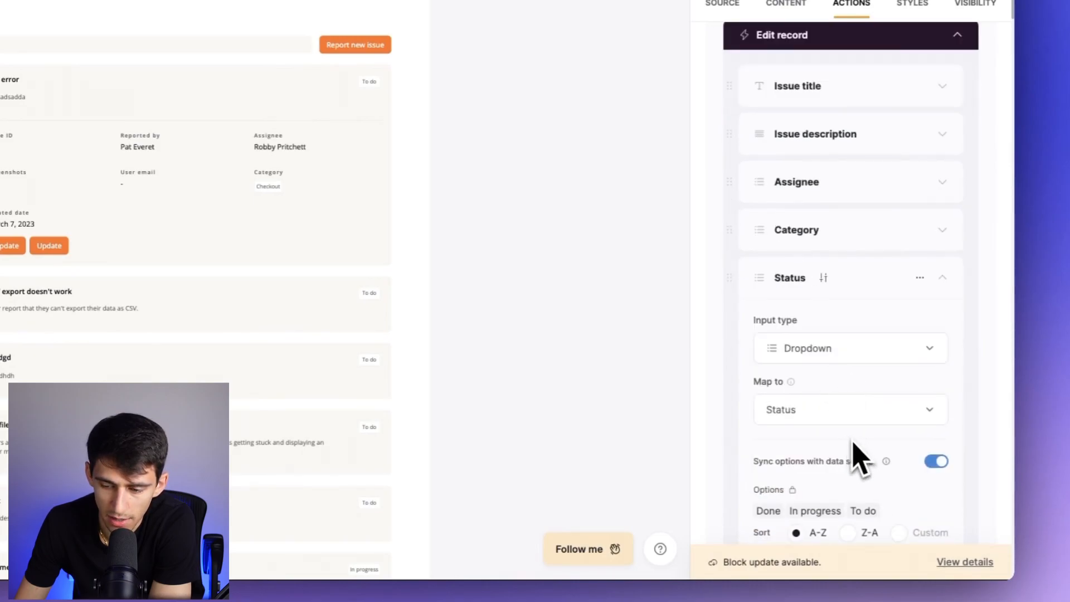
pyautogui.scroll(-2, 858, 458)
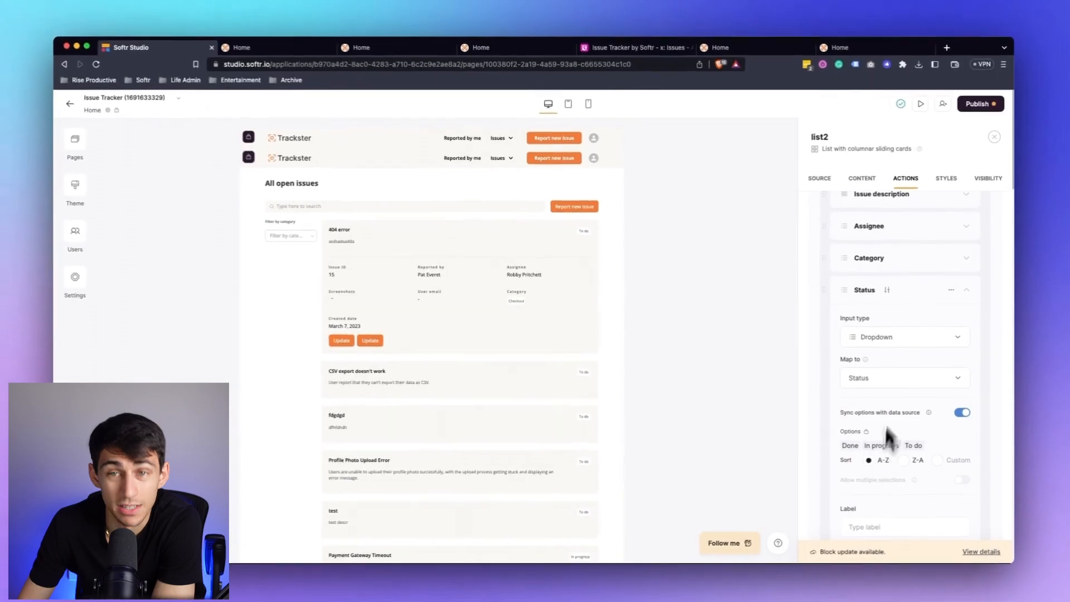